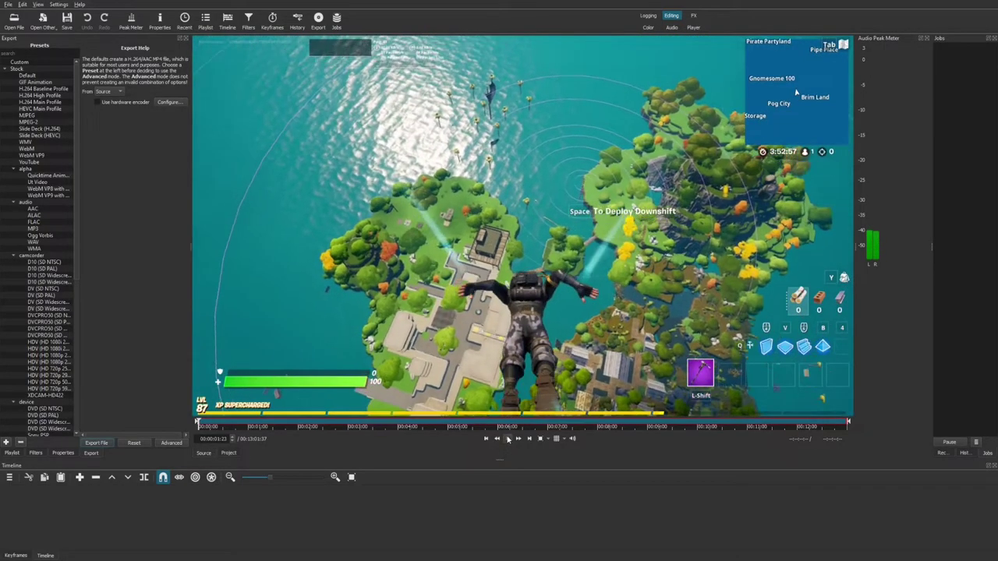
Add the opened gameplay recording to a video track on the timeline and mute the track
click(8, 477)
drag(454, 266, 299, 519)
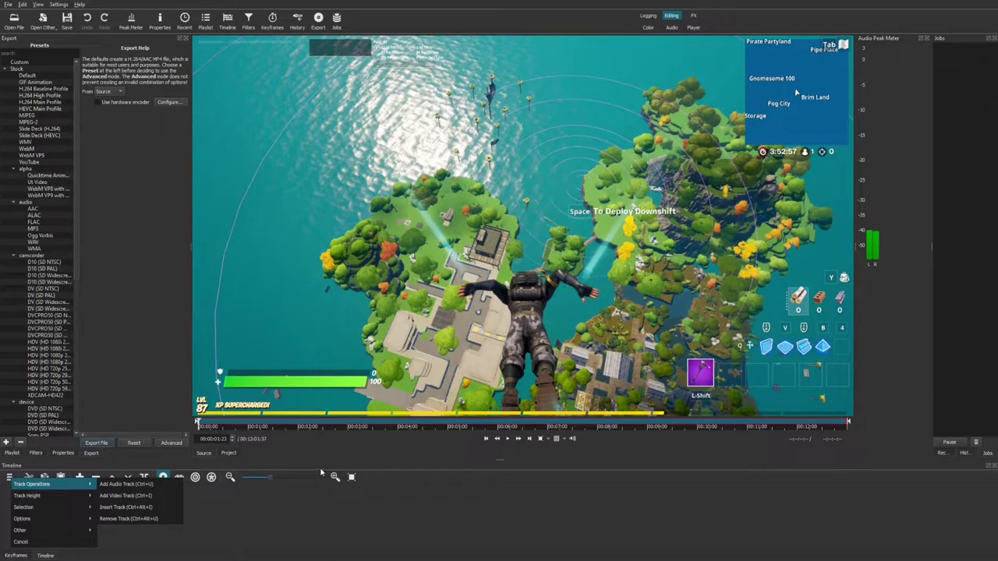
click(190, 488)
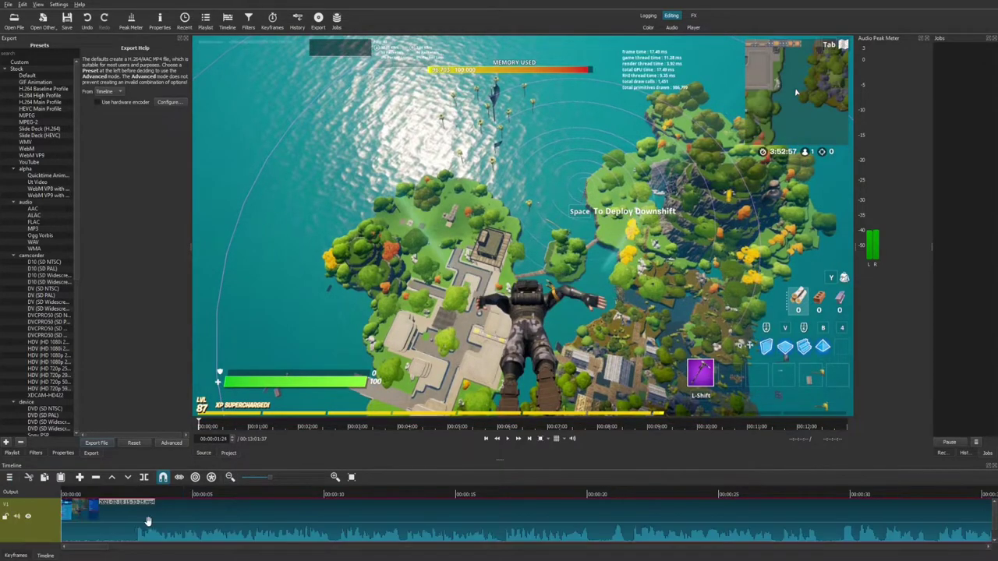
click(17, 516)
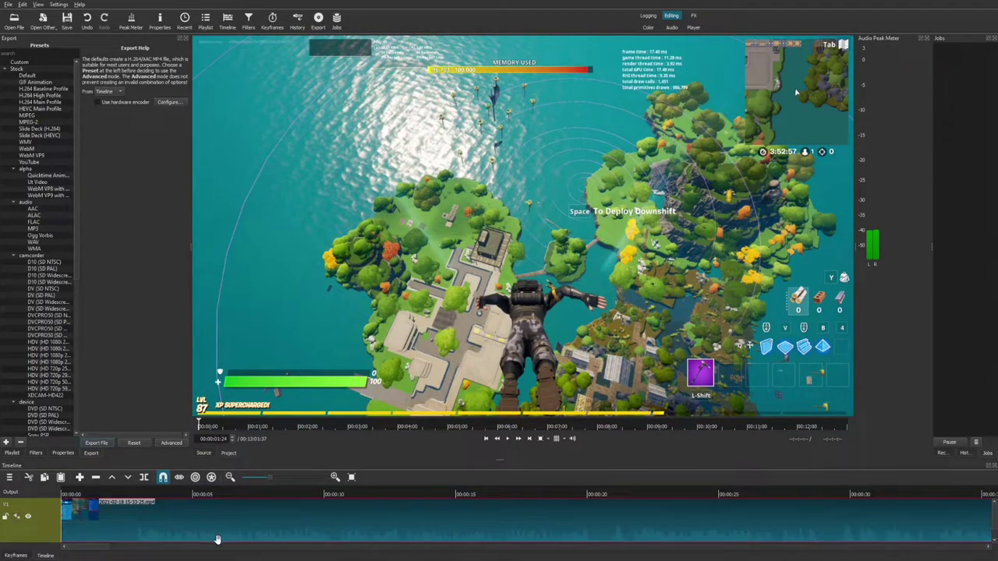
Skim through the full recording on the timeline and delete it from track V1
drag(115, 541, 318, 530)
click(511, 495)
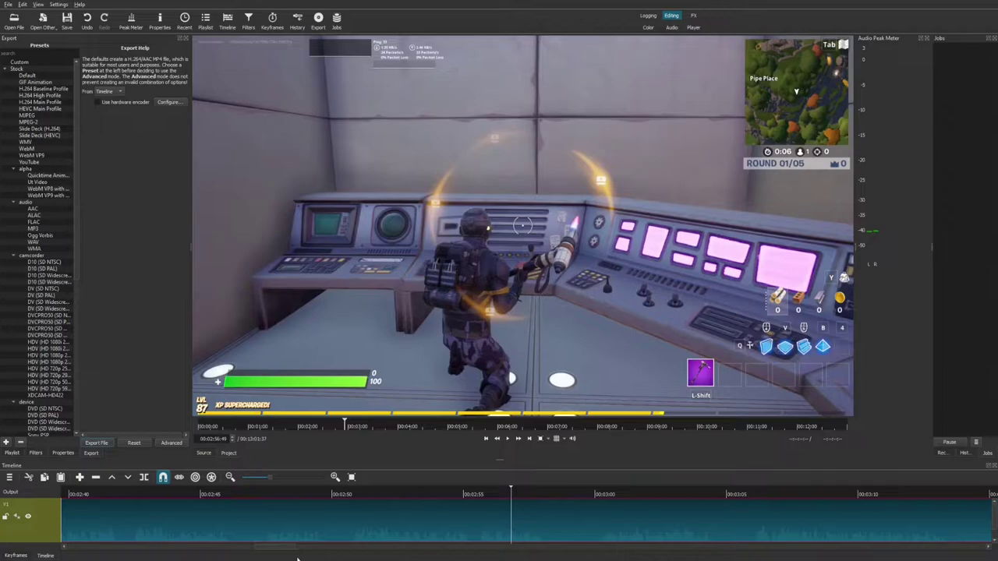
drag(283, 547, 409, 547)
click(353, 495)
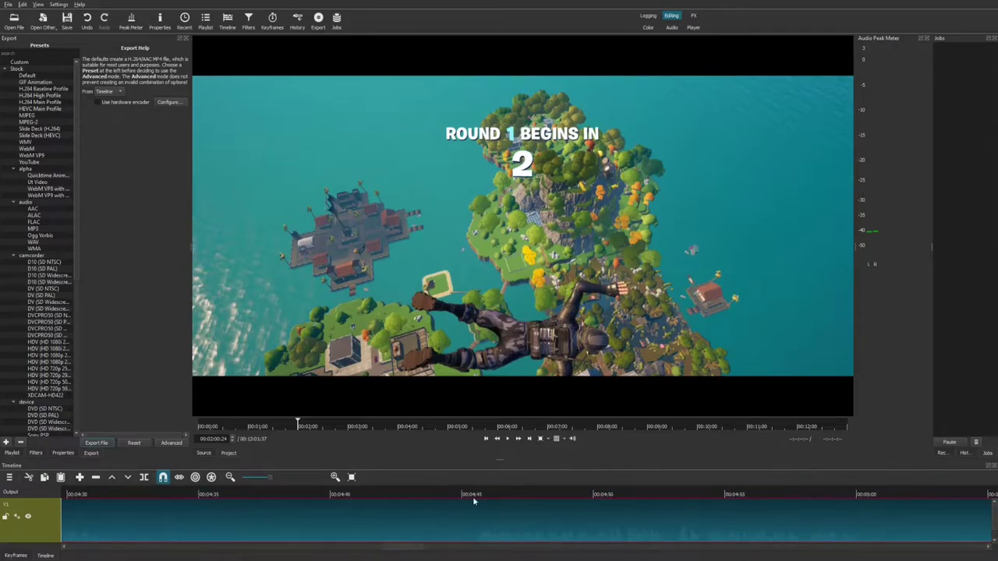
click(544, 493)
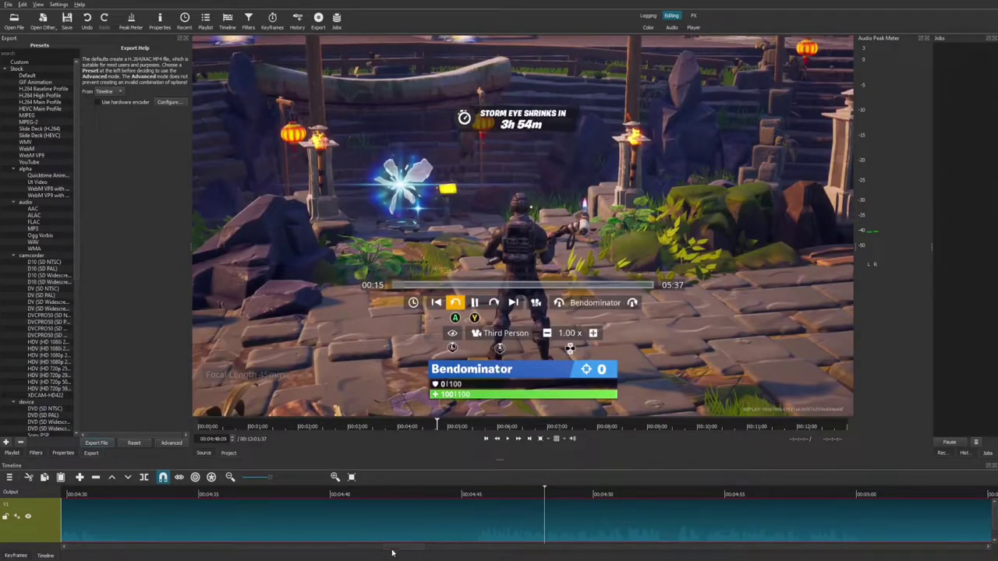
key(Delete)
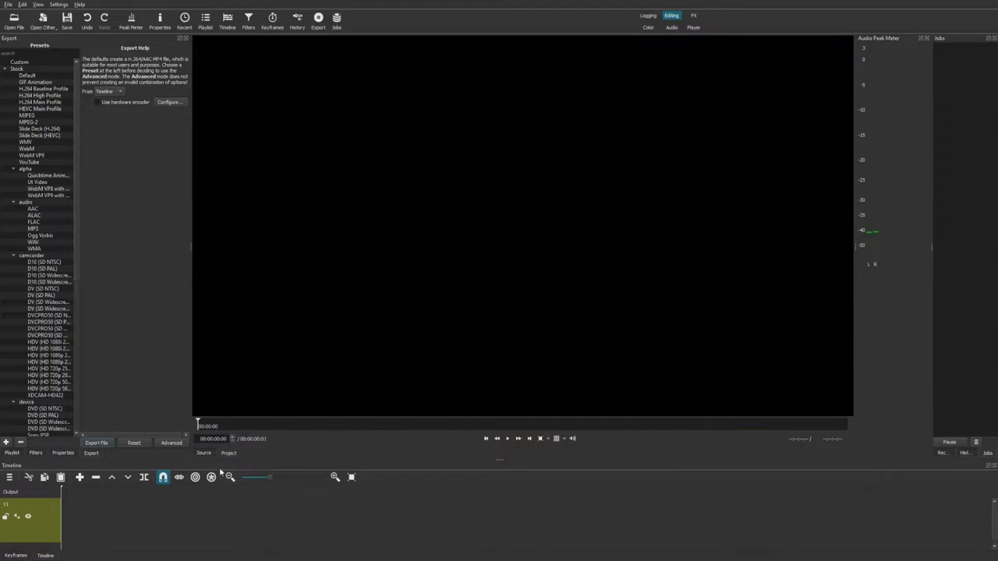
Set the source recording's in point at the treasure chest shot and place the trimmed clip at the start of track V1
click(203, 454)
drag(198, 423, 554, 423)
drag(502, 269, 77, 547)
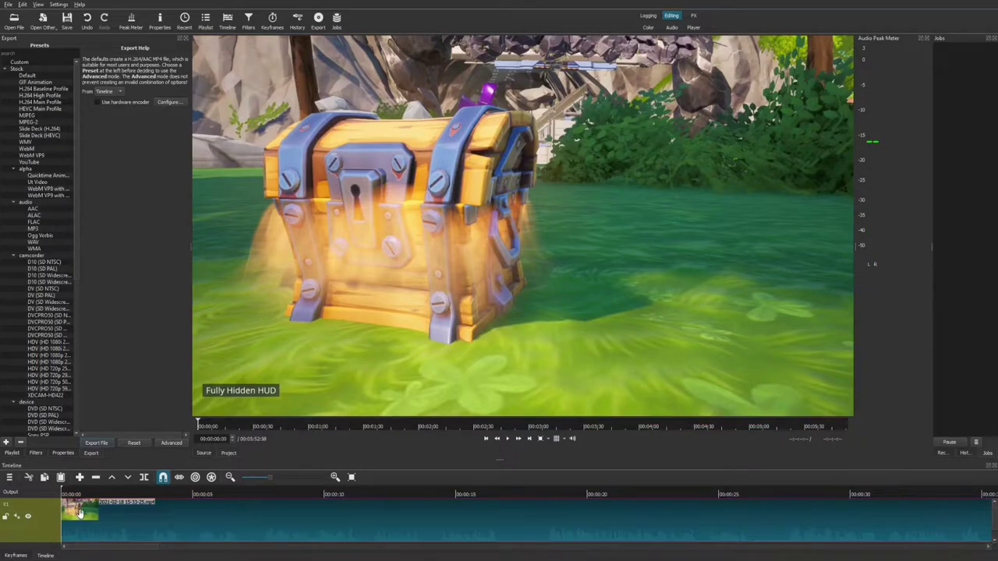
Trim the opening of the chest clip a little further and move it back to the start of the track
key(space)
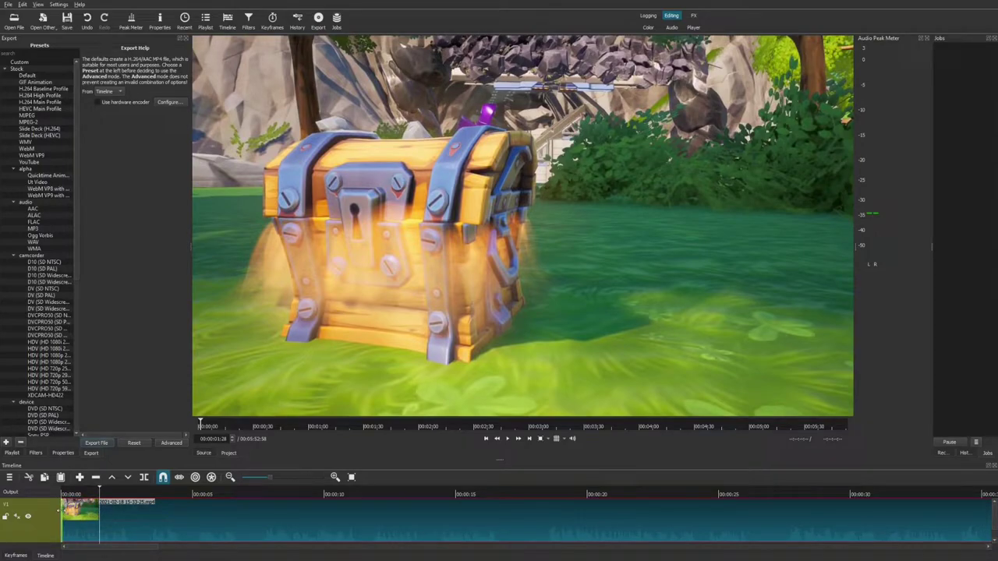
drag(103, 517, 81, 518)
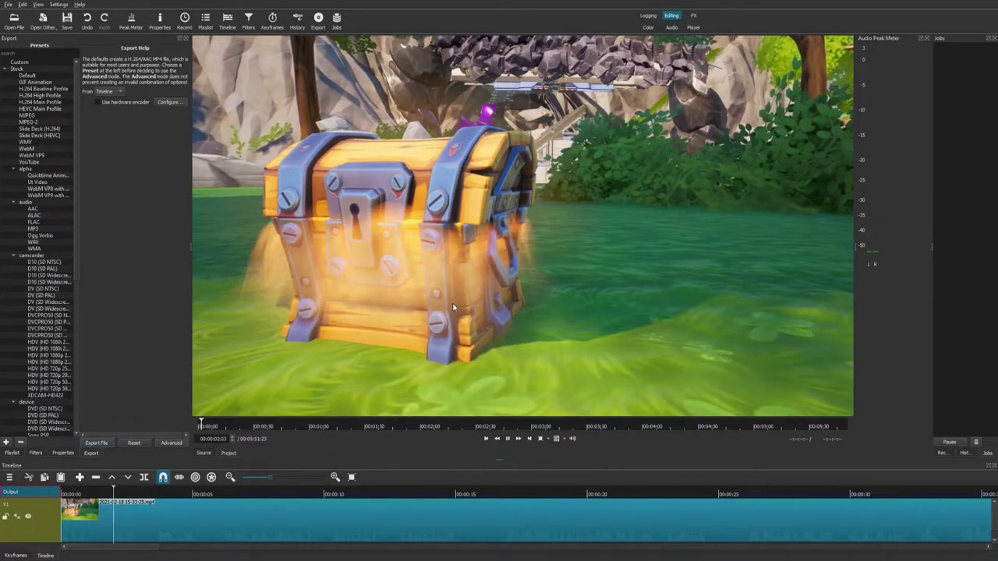
drag(66, 520, 95, 520)
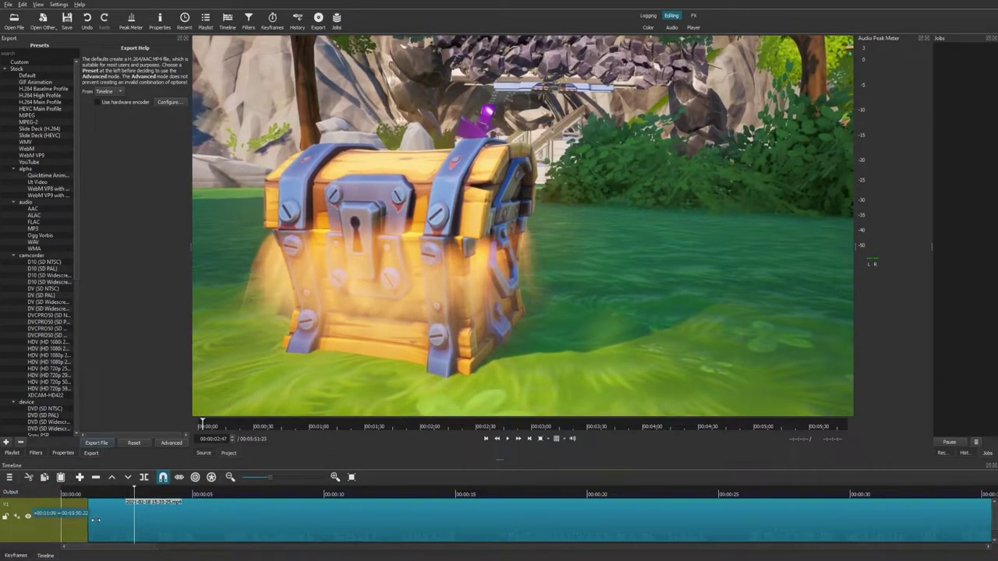
drag(166, 532, 134, 538)
click(71, 495)
key(space)
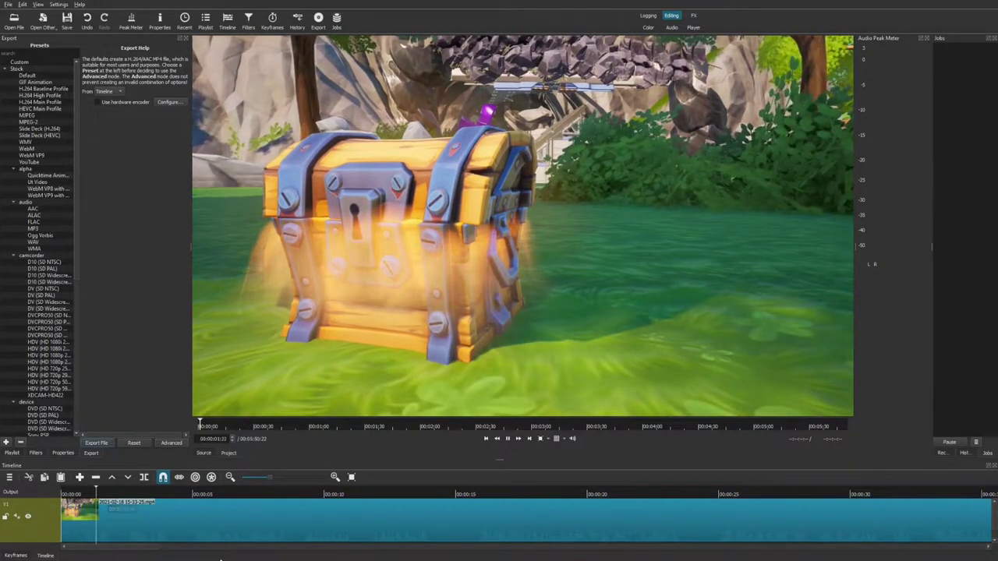
Add a short fade-in to the chest clip and preview it from the beginning
click(83, 495)
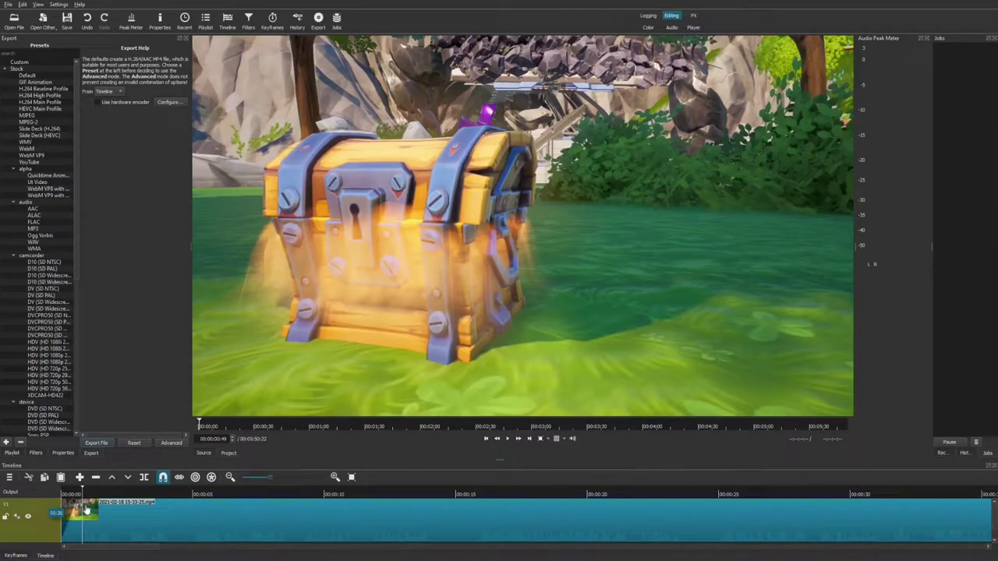
click(68, 495)
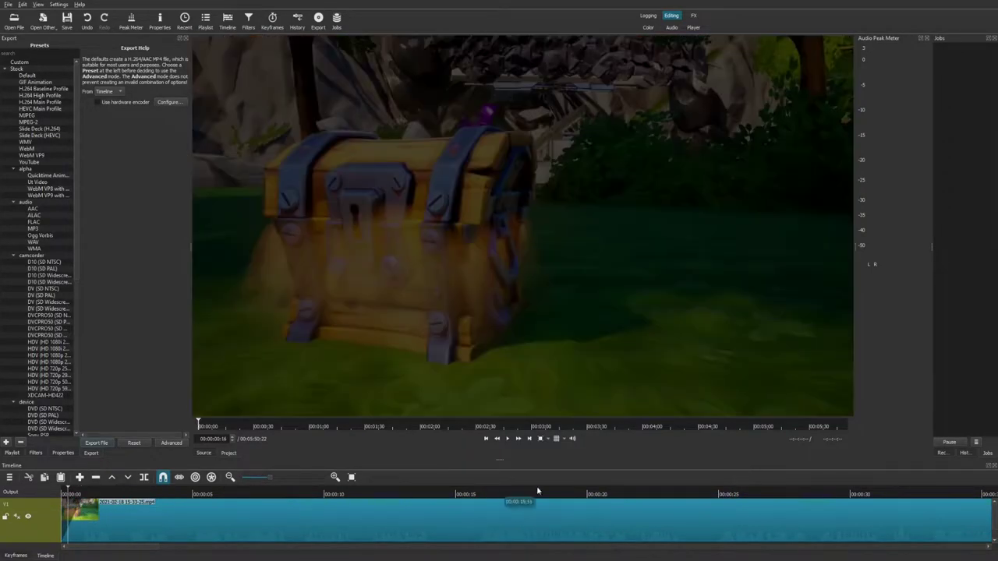
click(485, 440)
key(space)
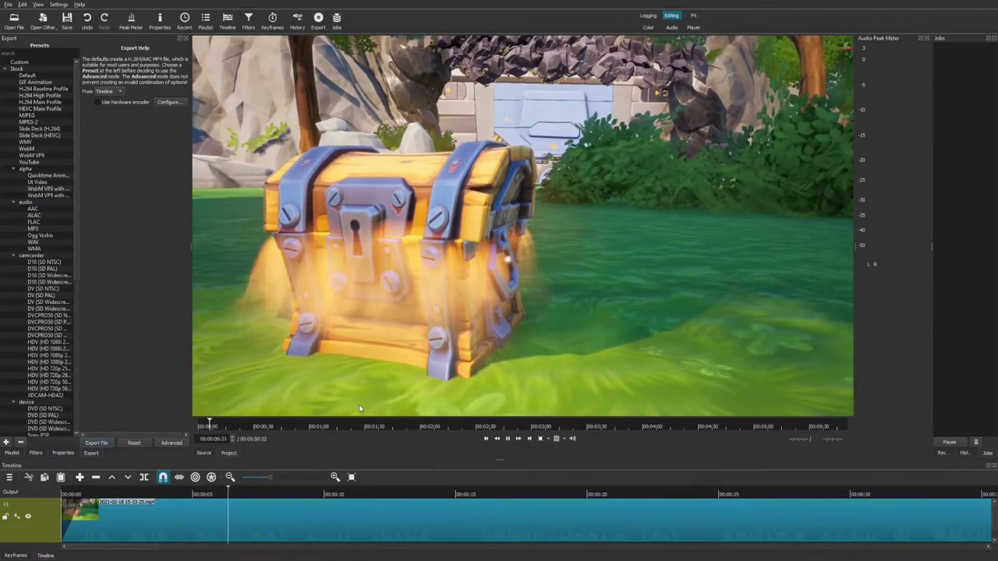
Trim about six seconds off the clip's start, lengthen its fade-in to about two seconds and play it from the start of the track
click(229, 495)
drag(63, 514, 117, 524)
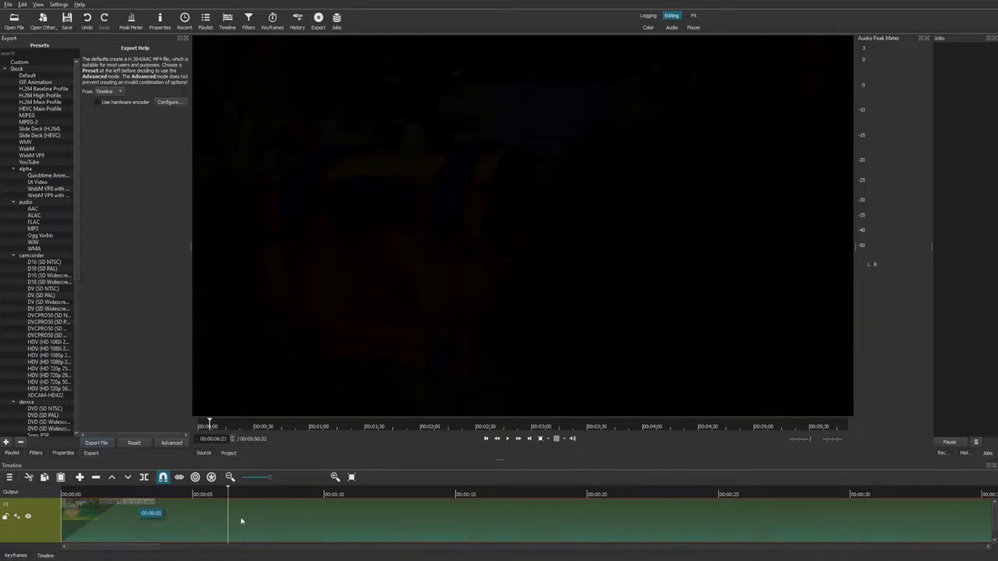
drag(241, 520, 241, 520)
click(494, 438)
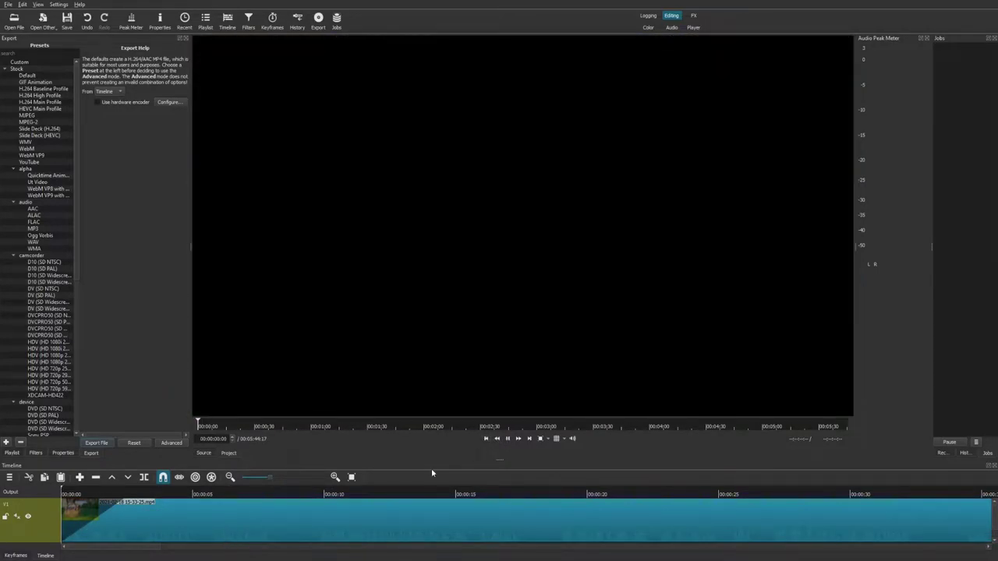
key(space)
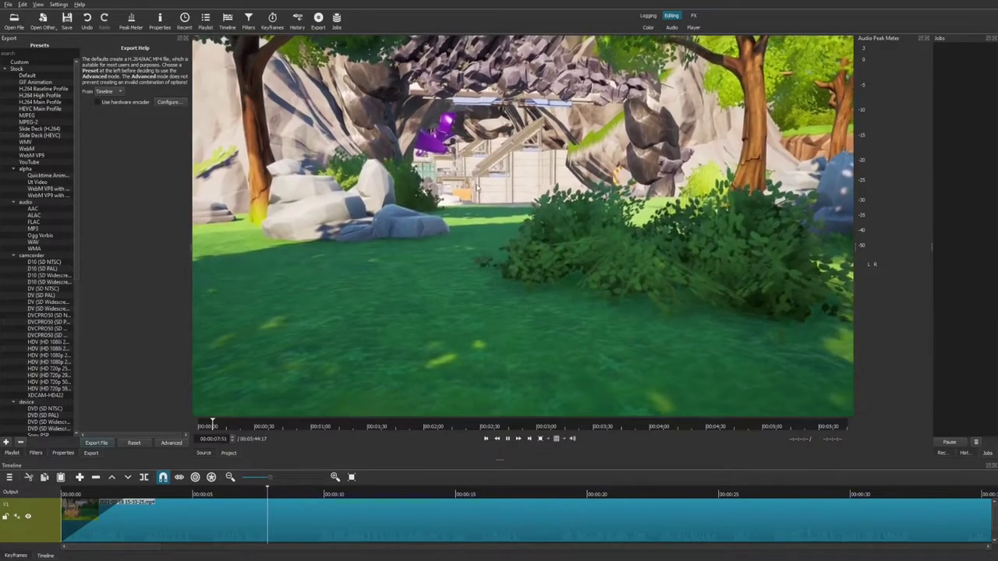
Split the clip at 00:00:09:23, delete the part after the cut and preview the ending
key(space)
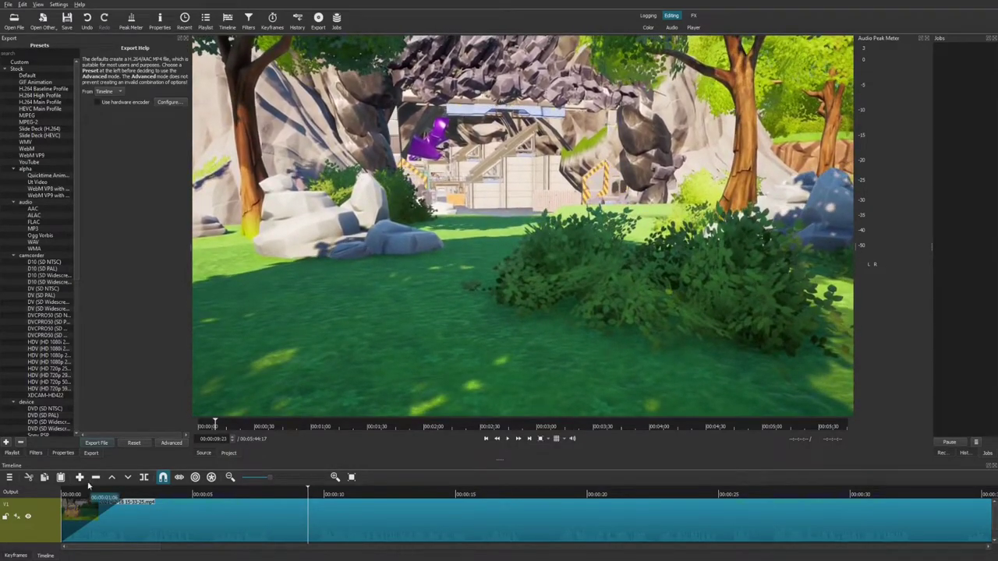
click(145, 479)
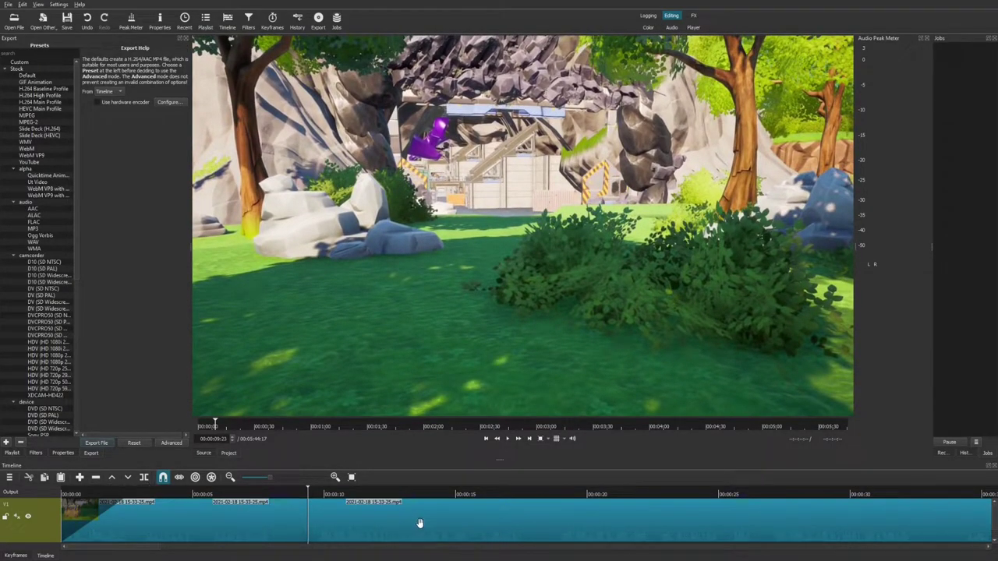
drag(421, 524, 459, 527)
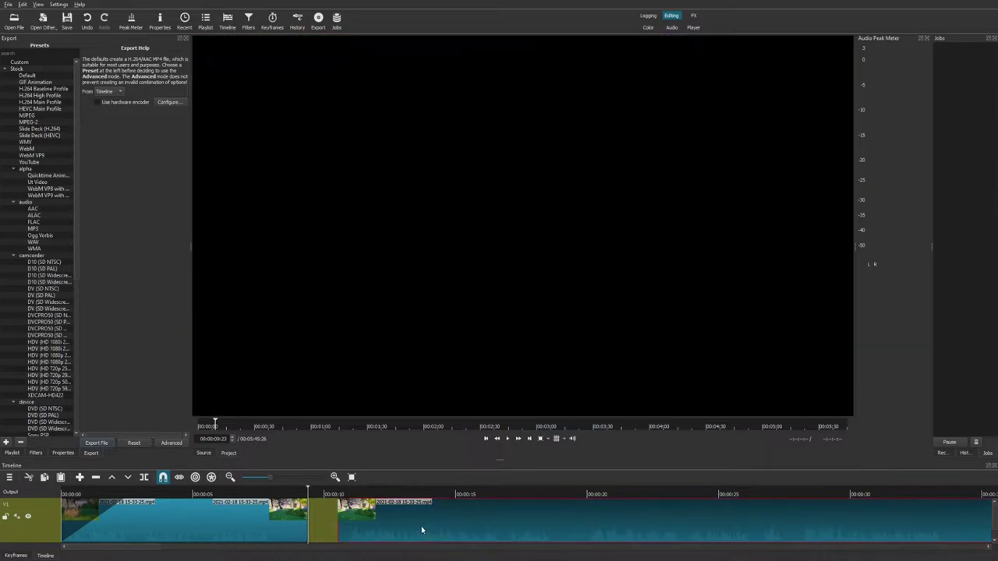
key(Delete)
drag(300, 501, 269, 497)
click(270, 496)
key(space)
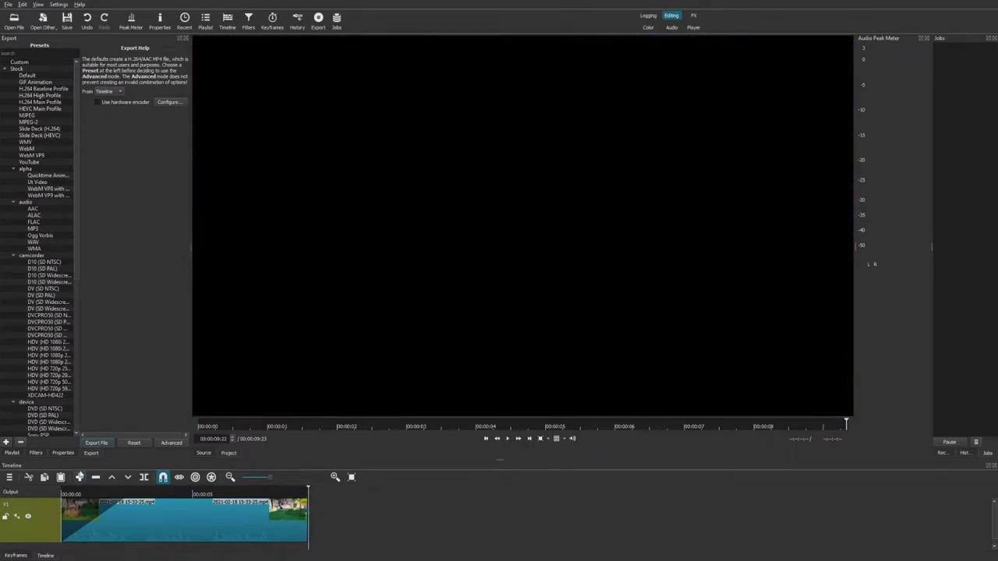
Move the source recording's in point to a later section and append that section after the first clip
click(204, 453)
drag(552, 424, 636, 423)
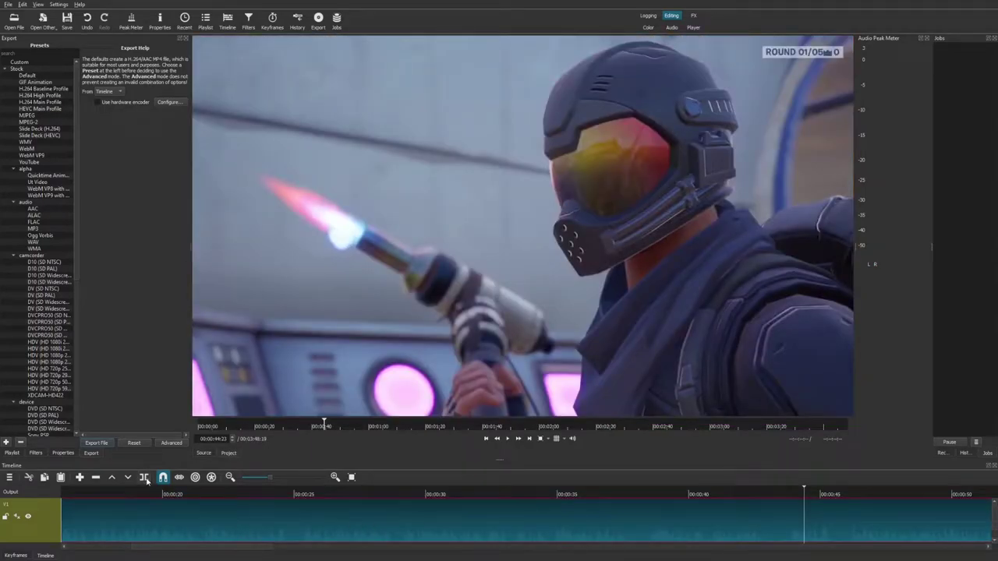
Split the appended clip at 00:00:44:23, where the helmeted character appears, and delete the part before the cut
click(661, 537)
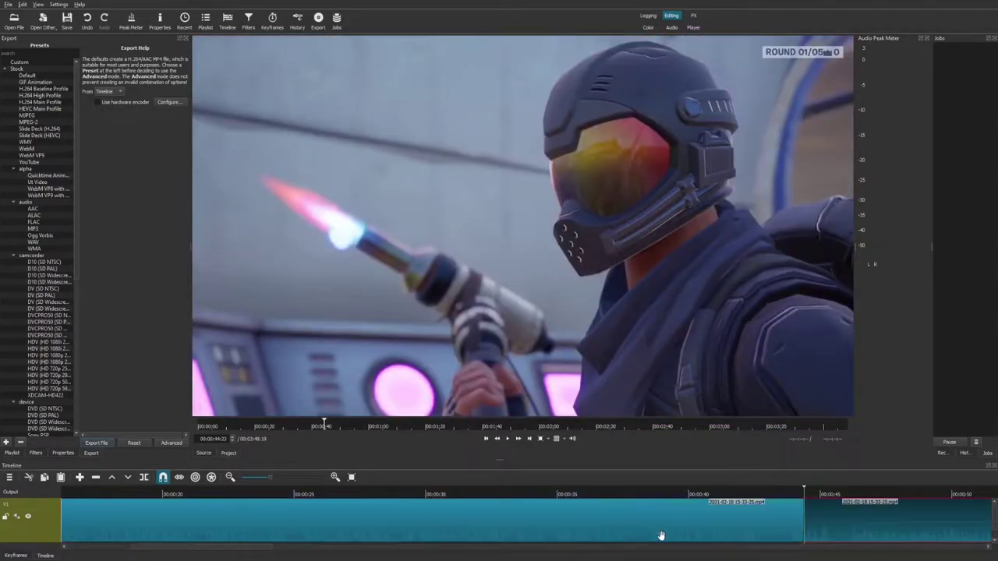
click(711, 540)
key(Delete)
Move the remaining clip against the end of the first clip and preview the cut between them
drag(828, 518, 296, 553)
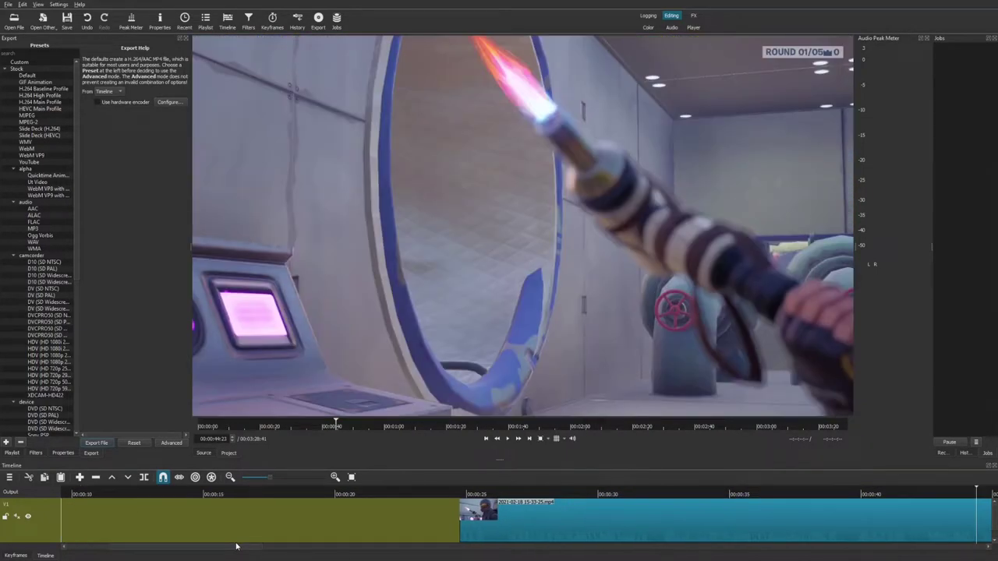
drag(236, 546, 187, 550)
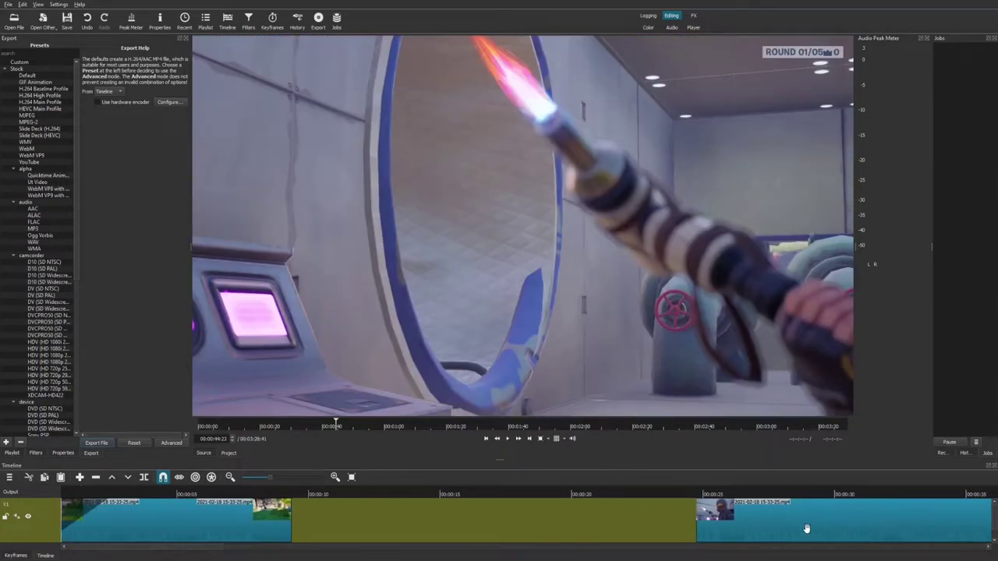
drag(714, 529, 218, 517)
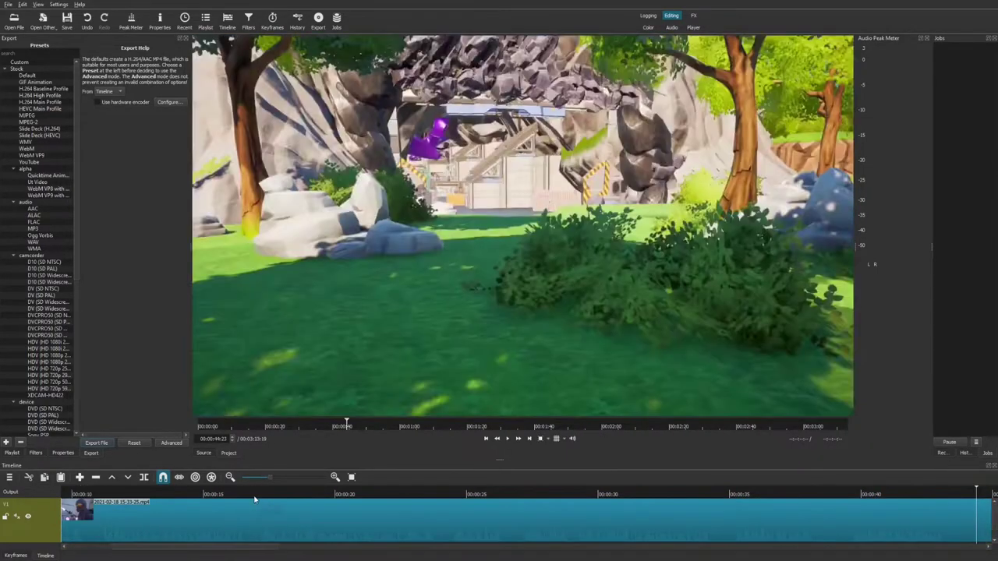
drag(239, 550, 180, 554)
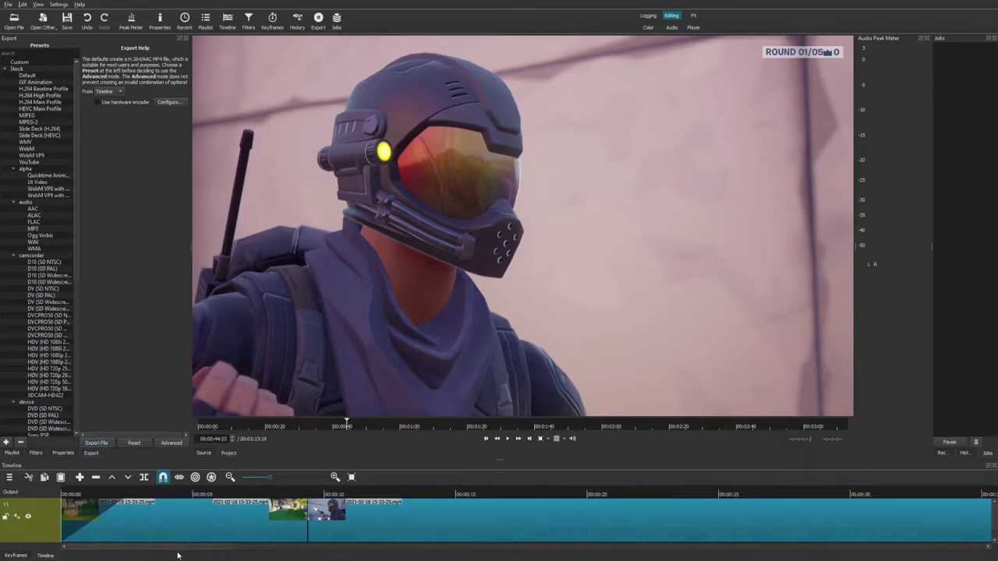
click(281, 494)
key(space)
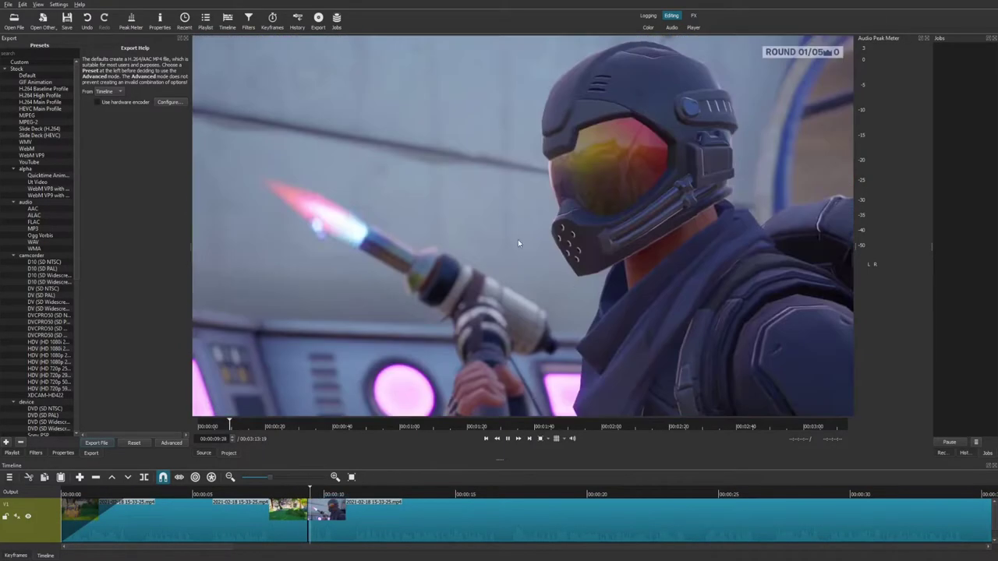
click(193, 495)
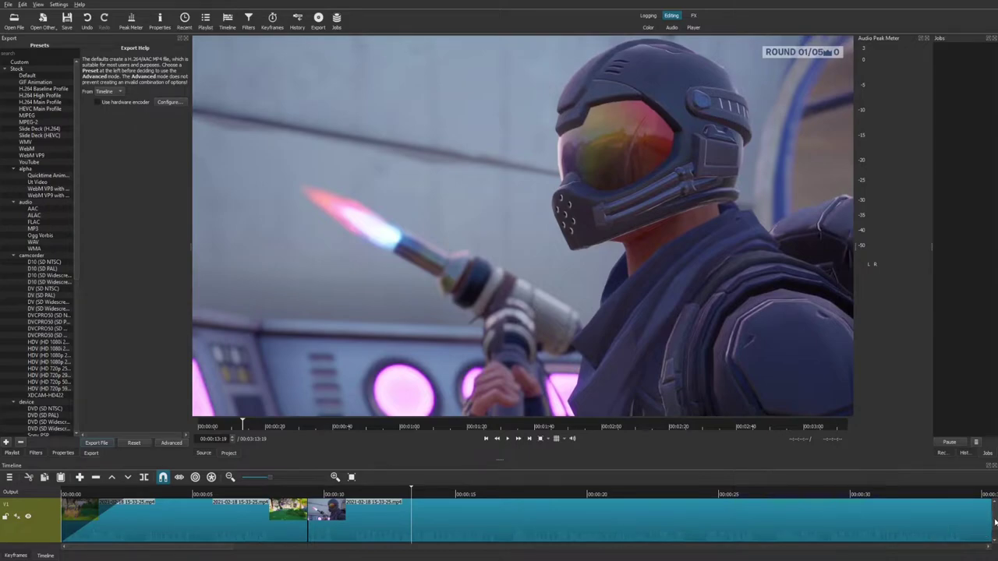
Add an audio track to the timeline
drag(995, 523, 996, 536)
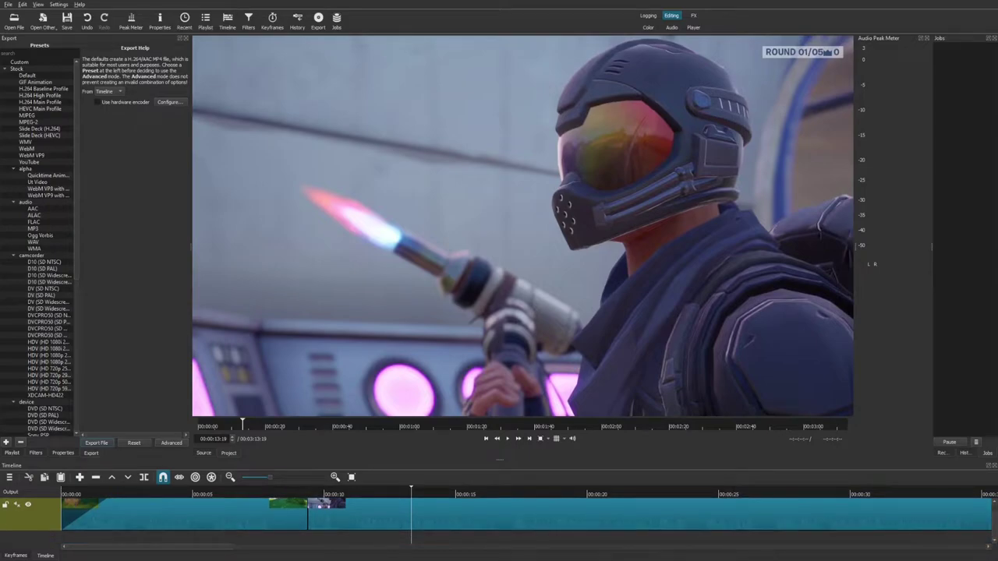
click(11, 477)
mouse_move(74, 491)
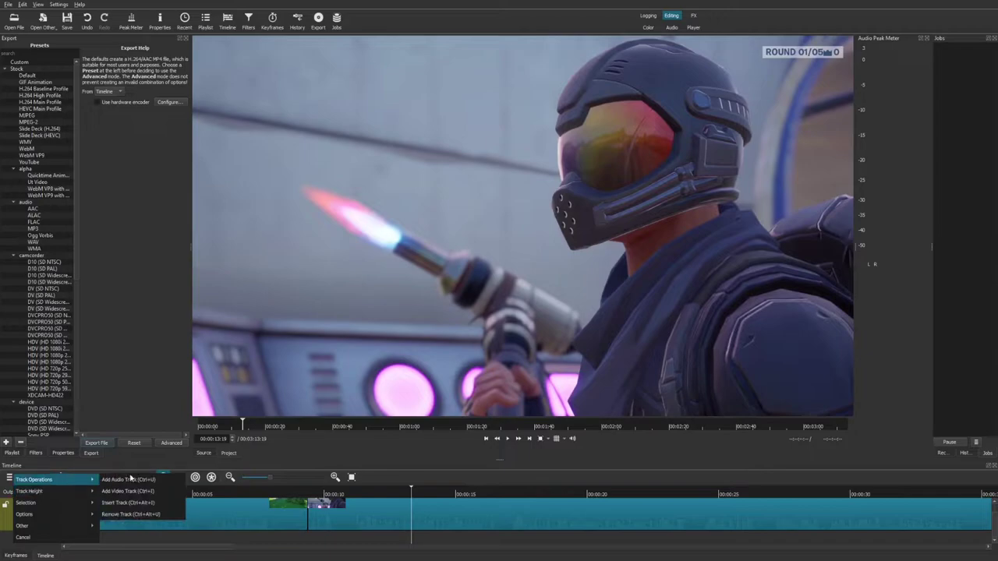
click(130, 479)
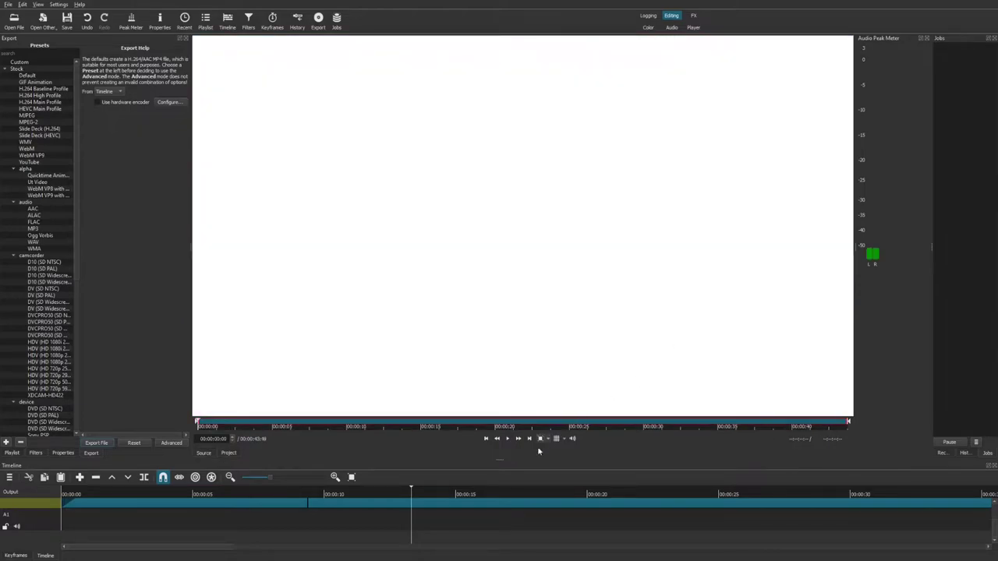
Play the opened audio source and trim about two seconds off its start
click(507, 440)
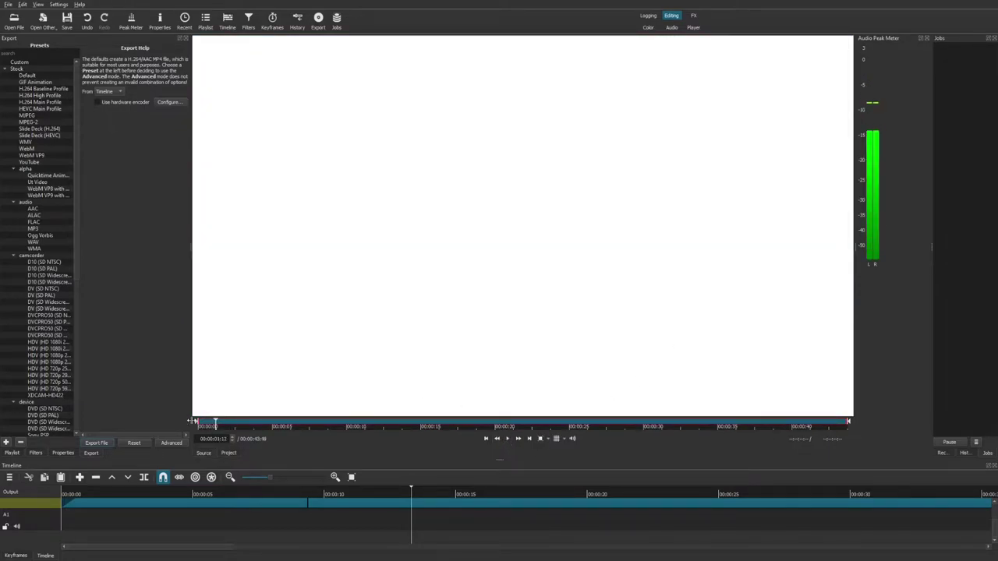
drag(191, 423, 232, 424)
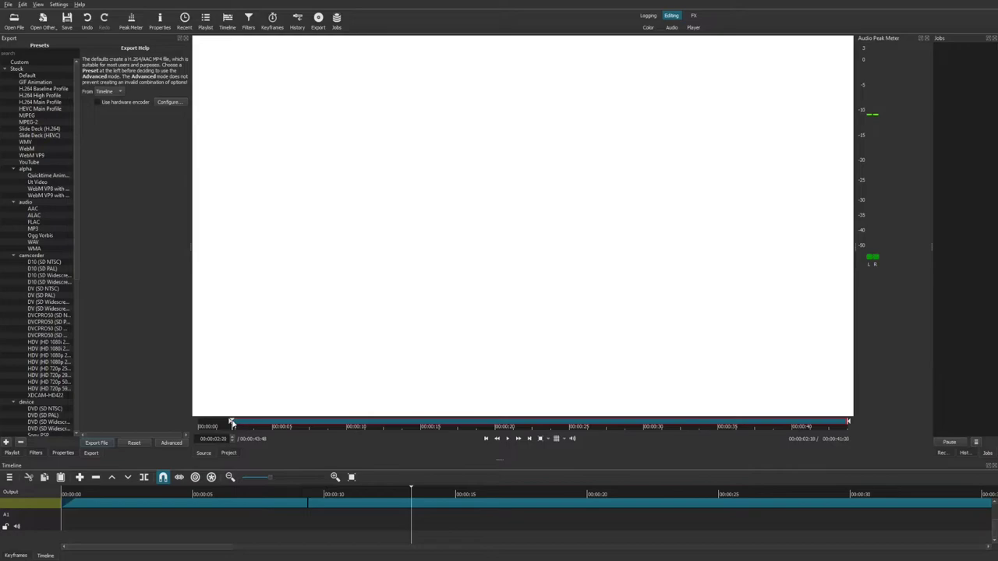
Place the trimmed Operation Delta.wav audio on track A1 just before the cut to the helmeted character and preview its start
drag(527, 276, 330, 520)
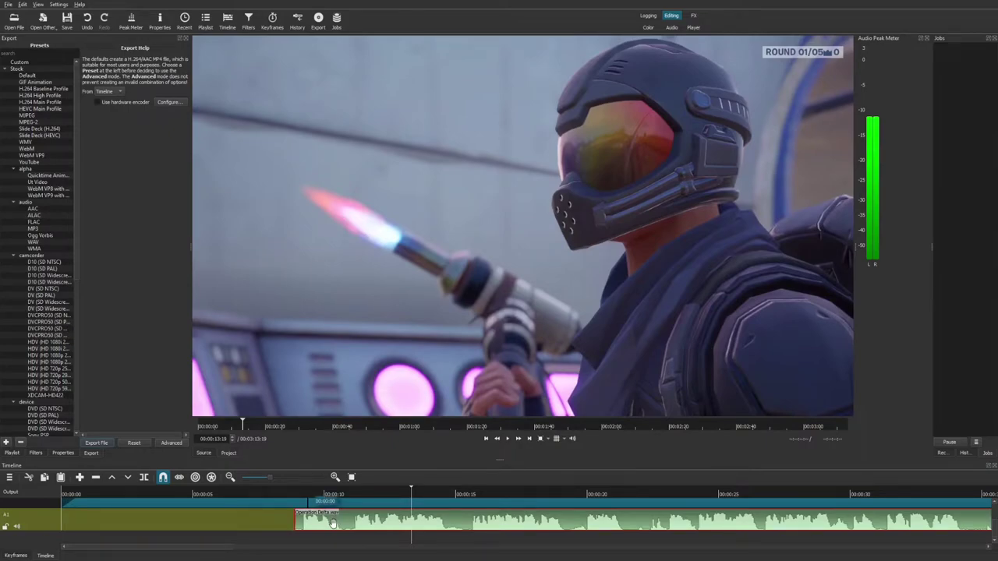
drag(350, 520, 358, 526)
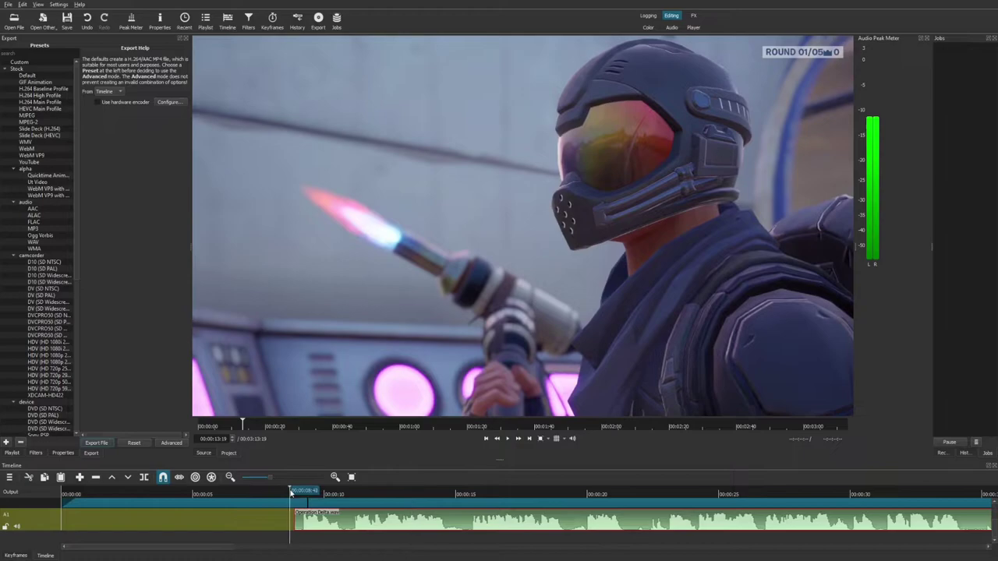
click(321, 511)
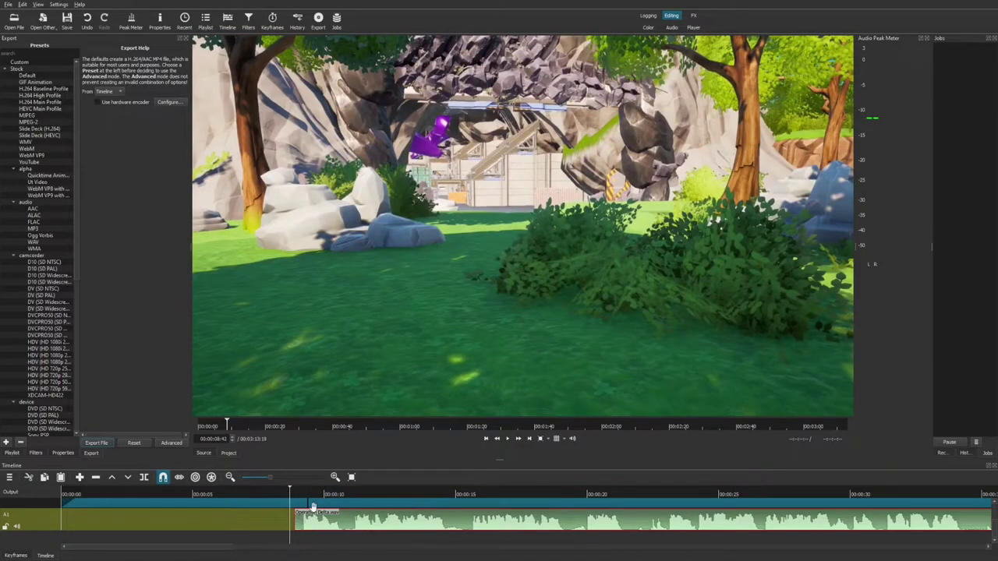
key(space)
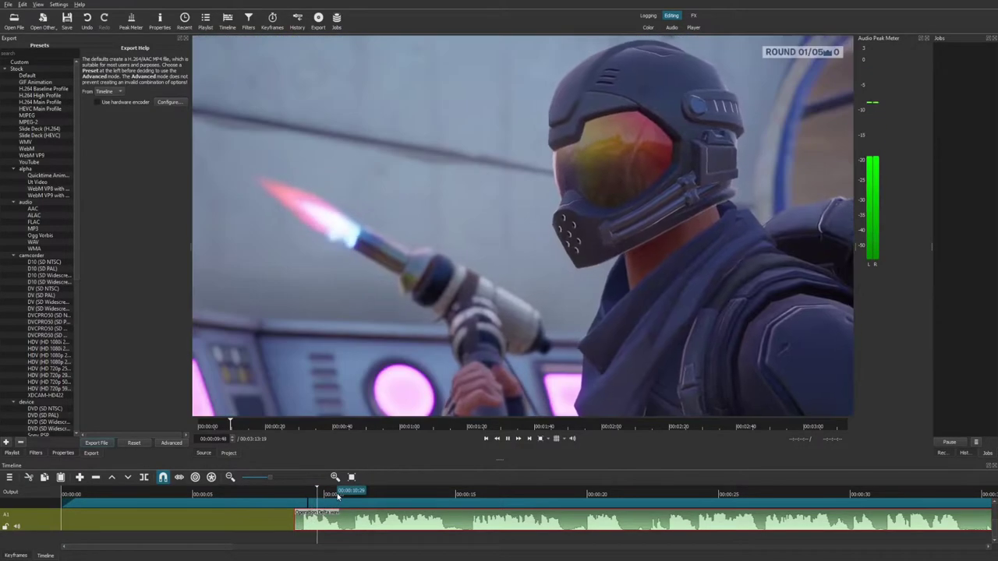
key(space)
click(296, 495)
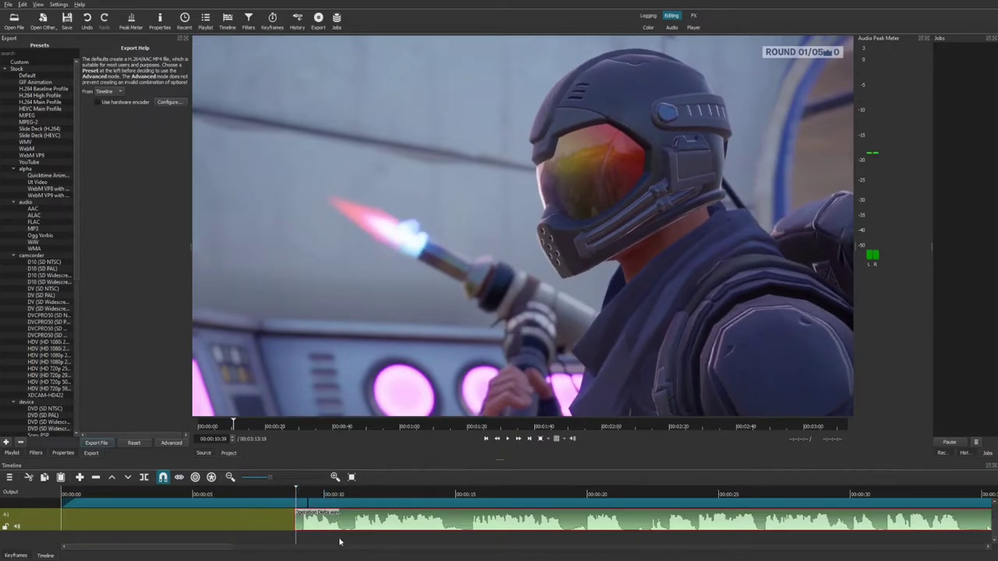
Shift the Operation Delta.wav clip slightly earlier on track A1 and replay the passage around the cut
drag(357, 524, 350, 526)
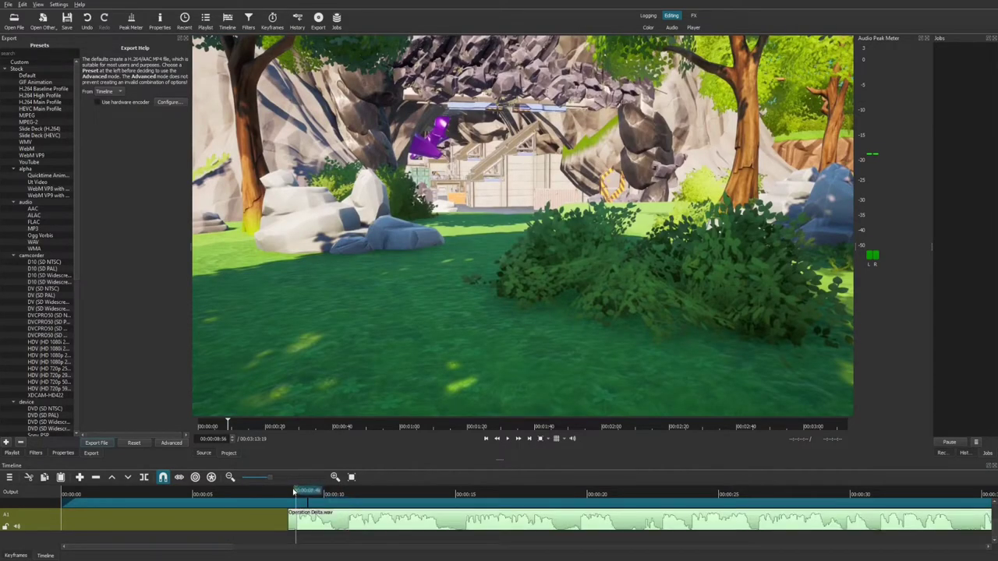
click(279, 496)
key(space)
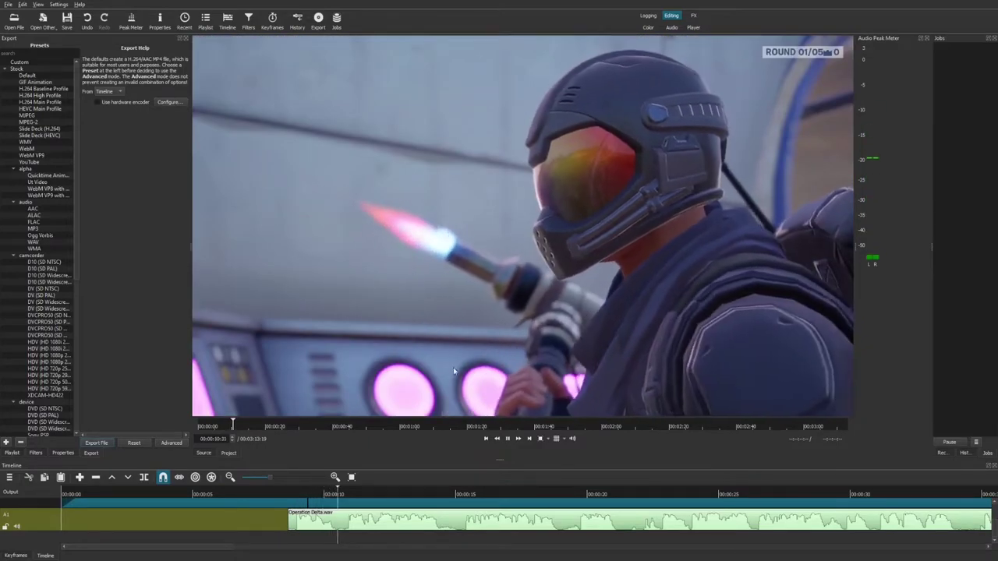
click(83, 498)
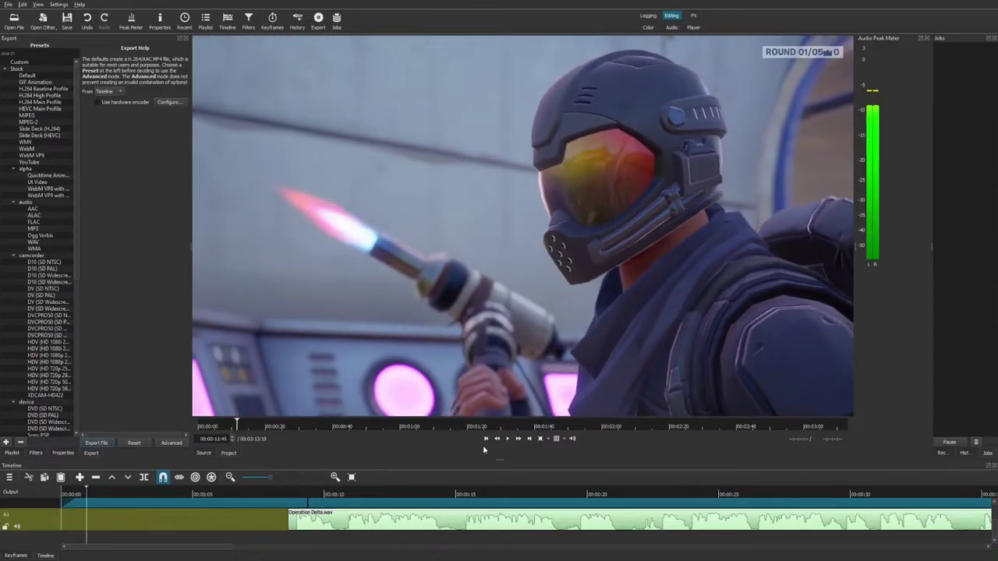
key(space)
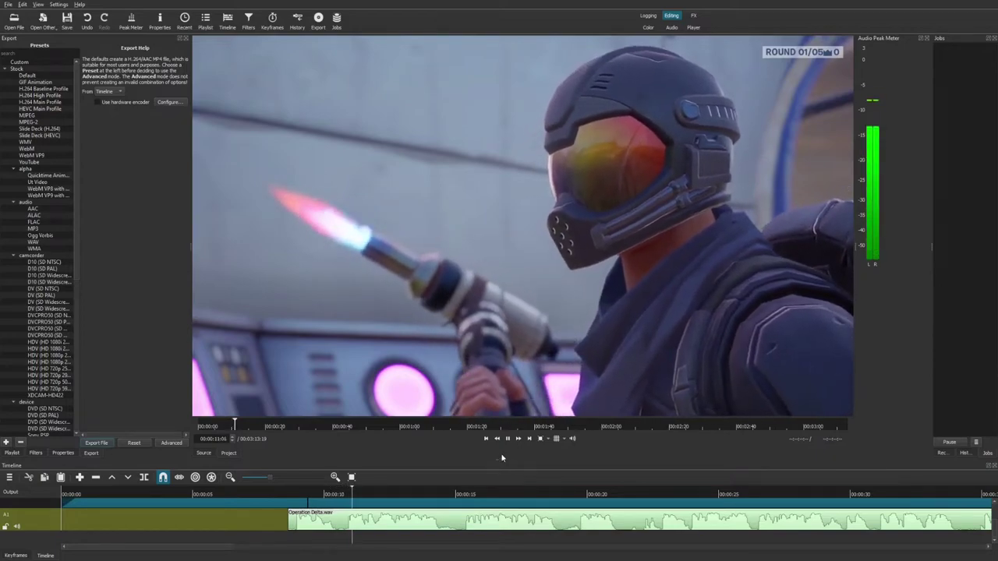
key(space)
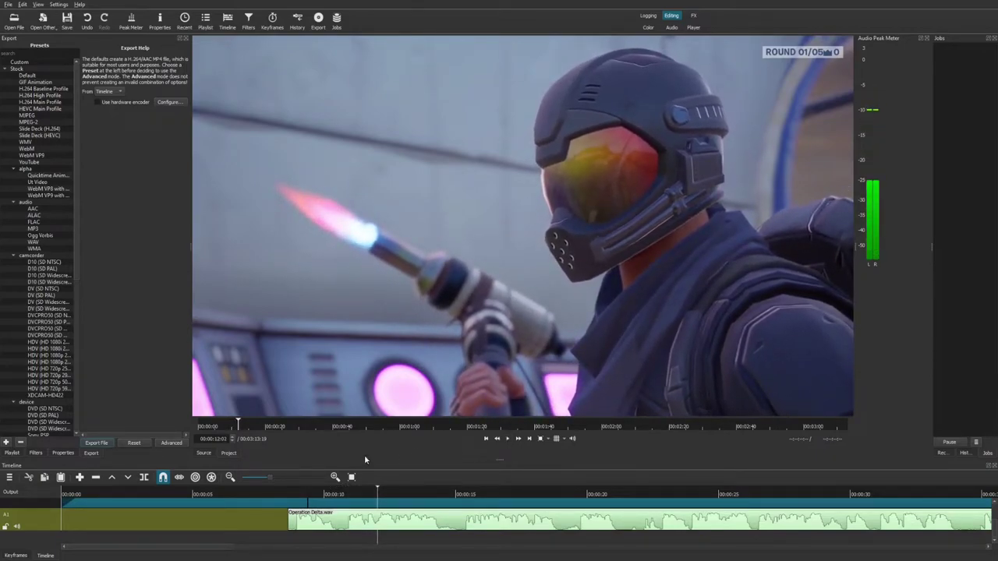
Add a second audio track and place the Discovery musi.mp4 source at its beginning
click(10, 477)
mouse_move(35, 495)
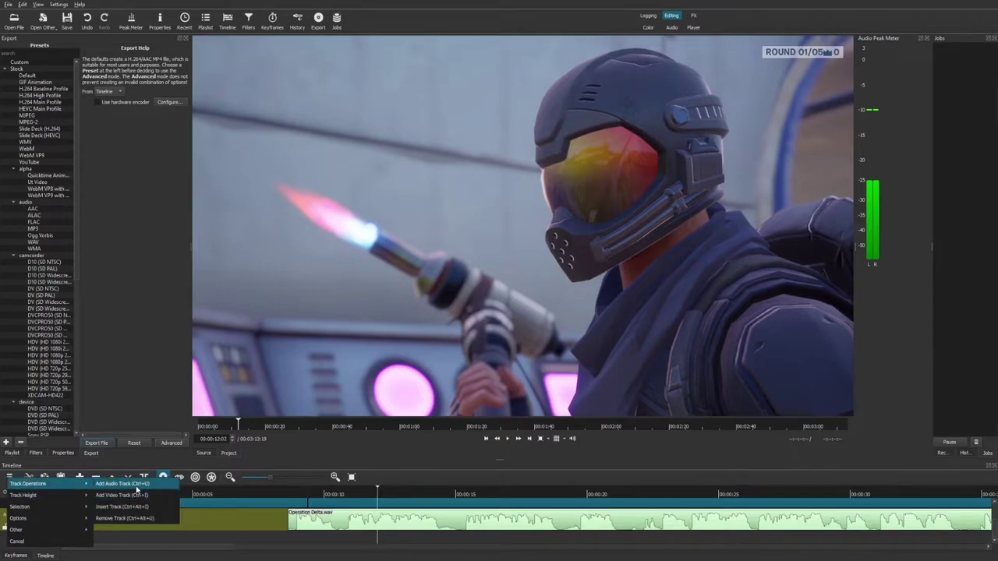
click(133, 495)
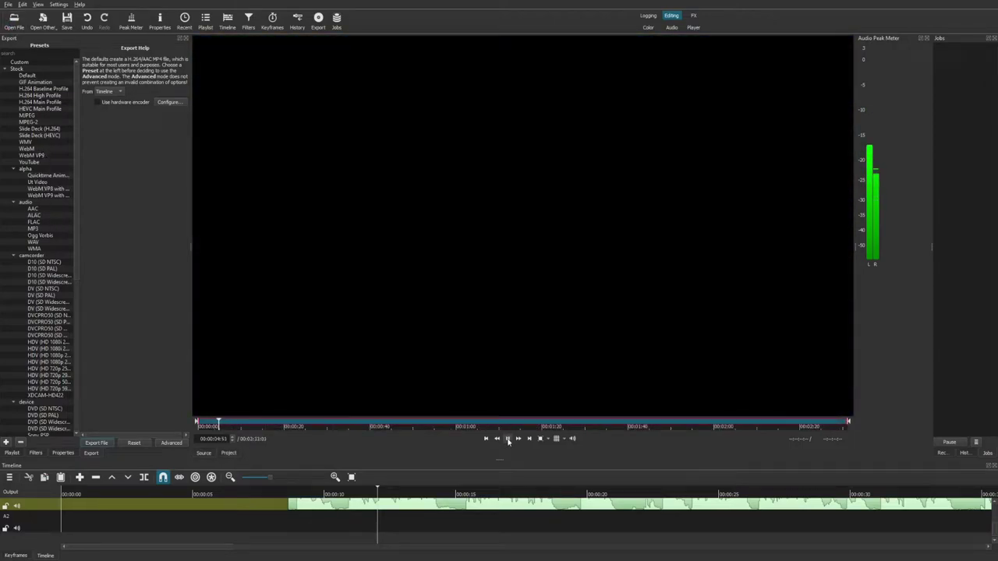
click(507, 440)
drag(456, 252, 481, 448)
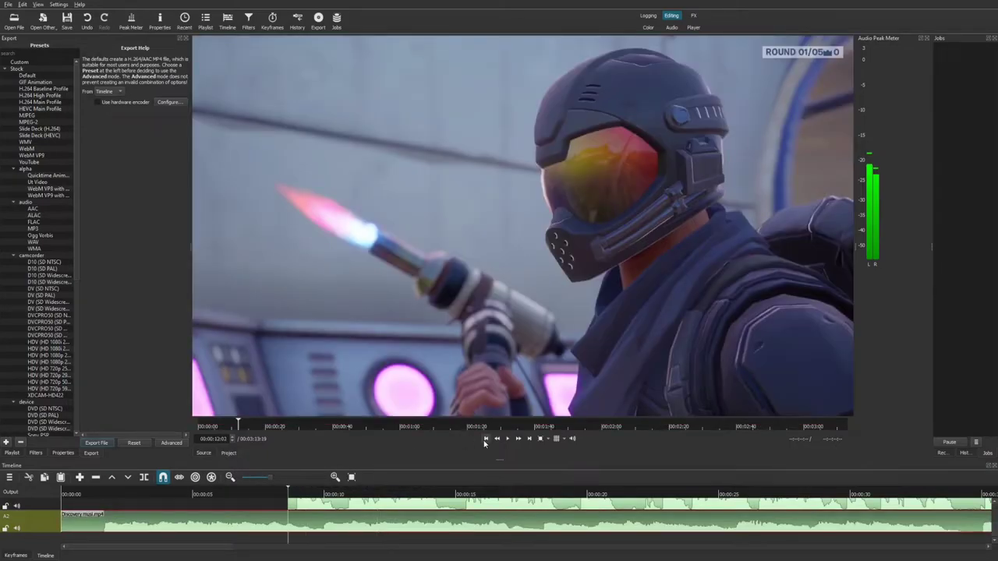
Trim the quiet opening off the Discovery musi.mp4 clip, give it an audio fade-in and play it from the start
click(62, 515)
drag(94, 521, 139, 519)
drag(161, 522, 121, 523)
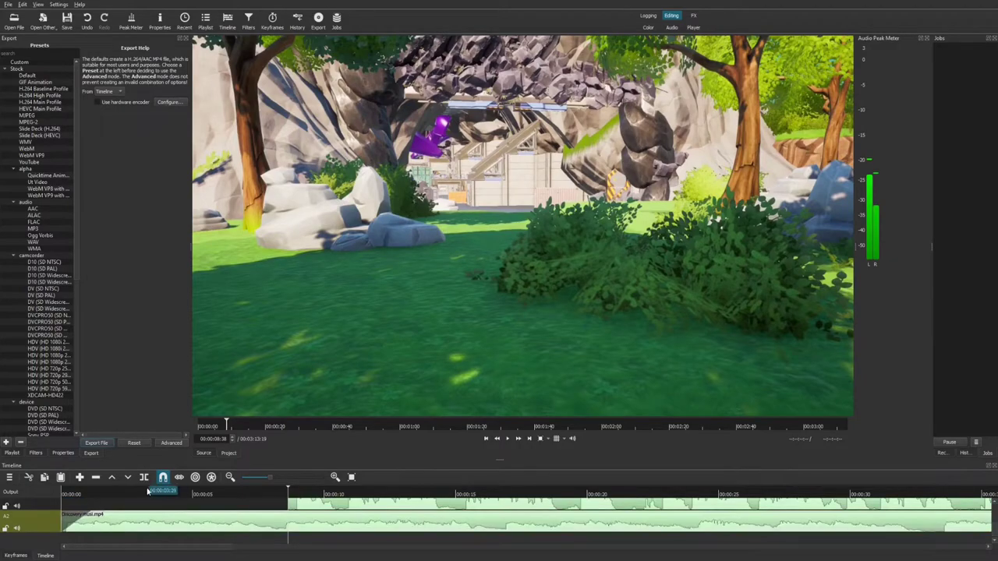
click(485, 439)
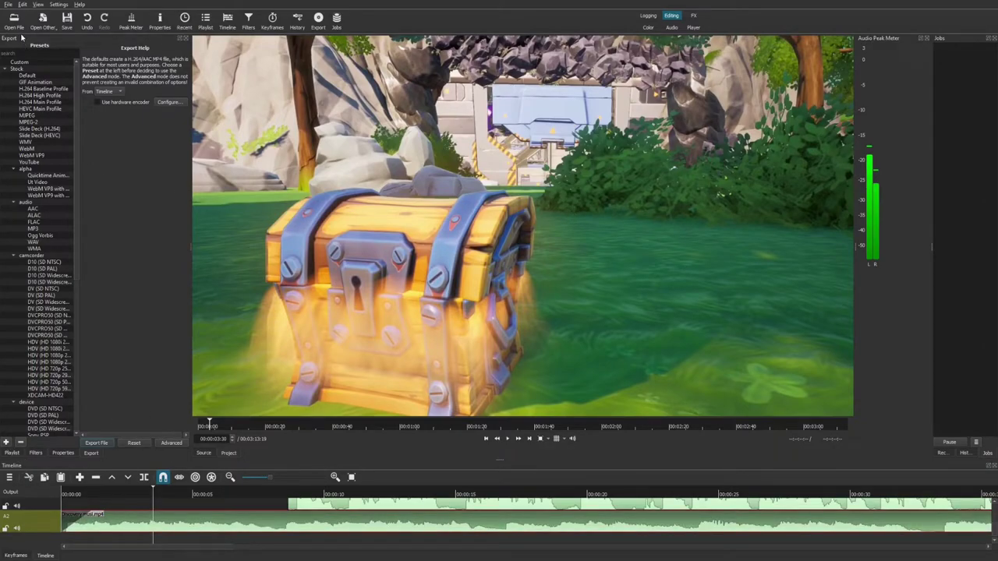
Add a Gain / Volume filter to the Discovery musi.mp4 clip and lower its level to -17.6 dB
click(63, 453)
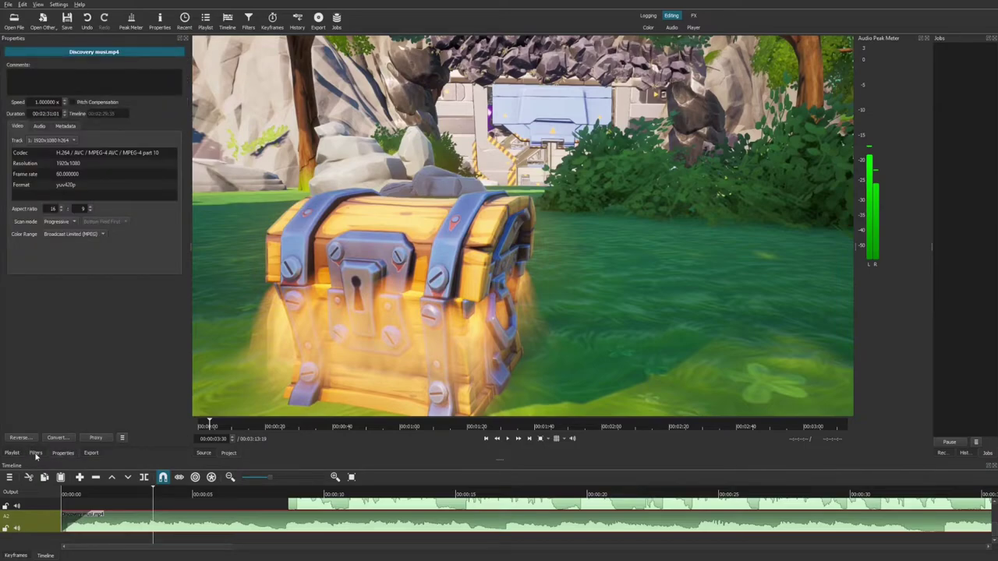
click(35, 453)
click(11, 123)
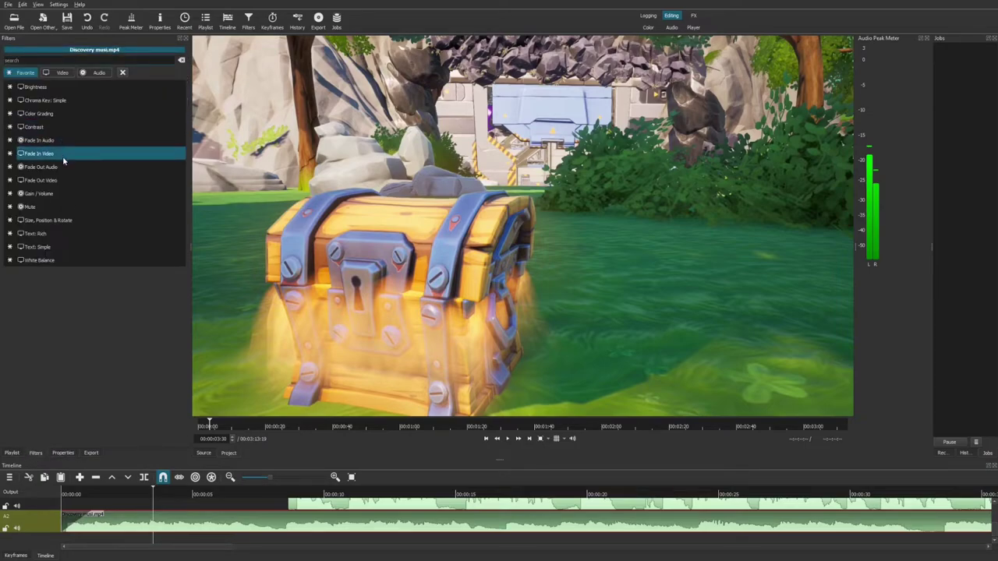
click(53, 193)
click(71, 153)
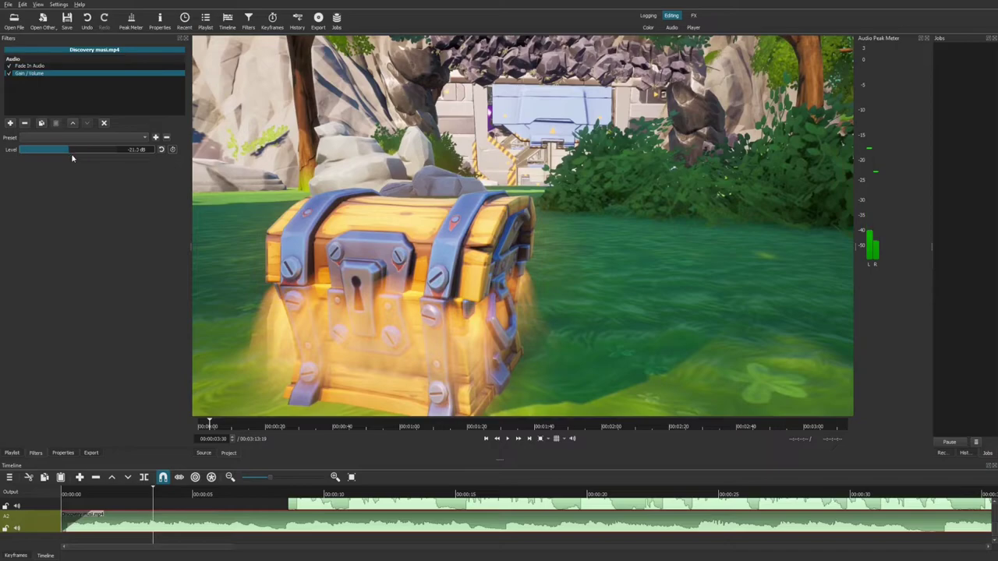
click(72, 152)
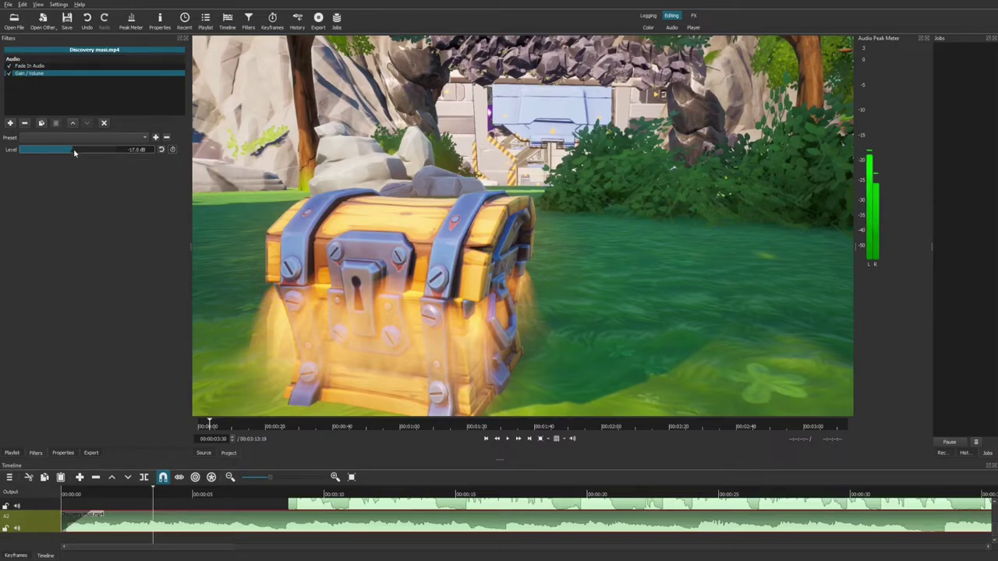
Raise the music clip's gain level to -10.5 dB while listening to the mix with the other audio
click(507, 438)
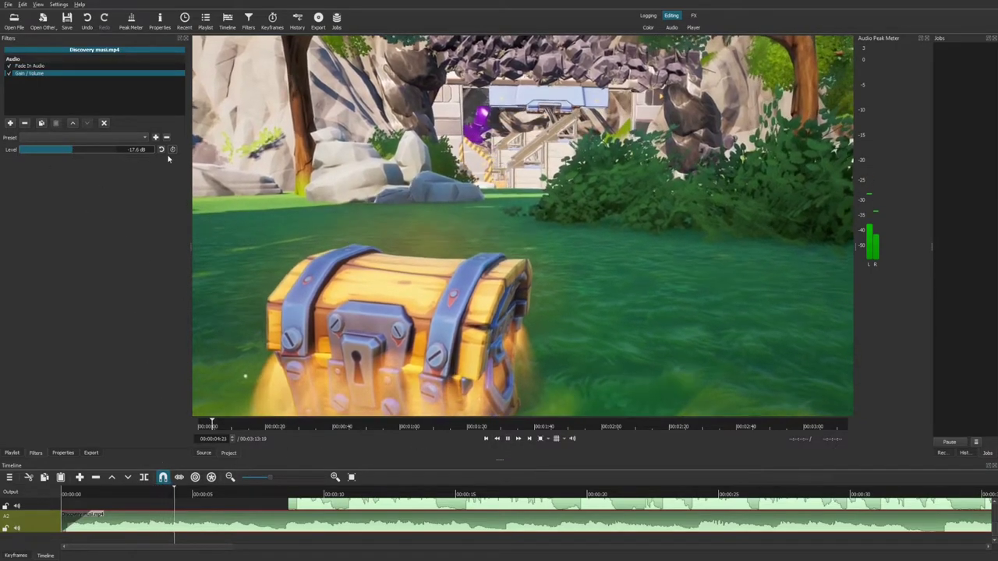
click(78, 153)
click(82, 151)
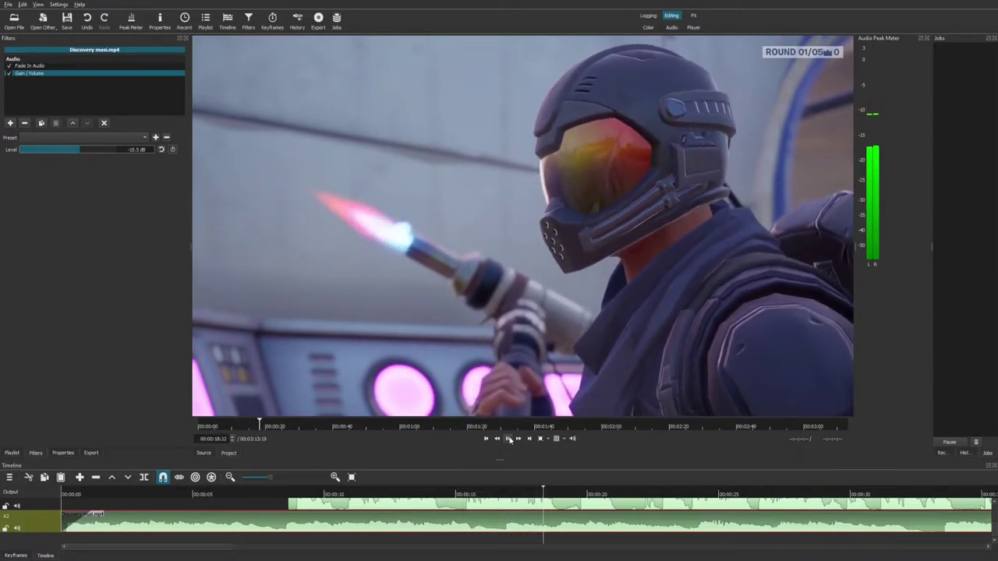
click(509, 441)
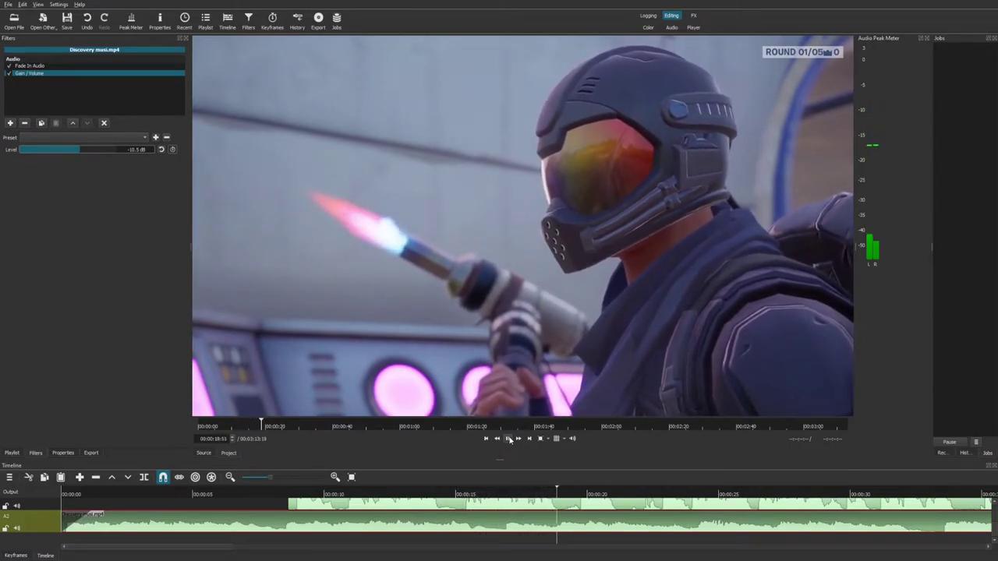
Split the second video clip at 00:00:19:02 and delete the part after the cut
click(542, 505)
scroll(994, 535, up, 3)
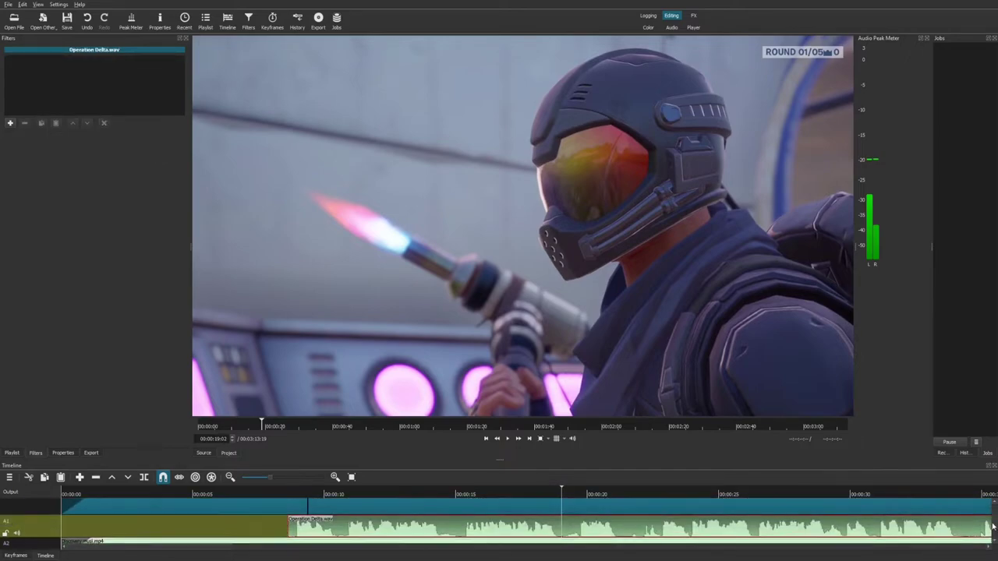
click(607, 519)
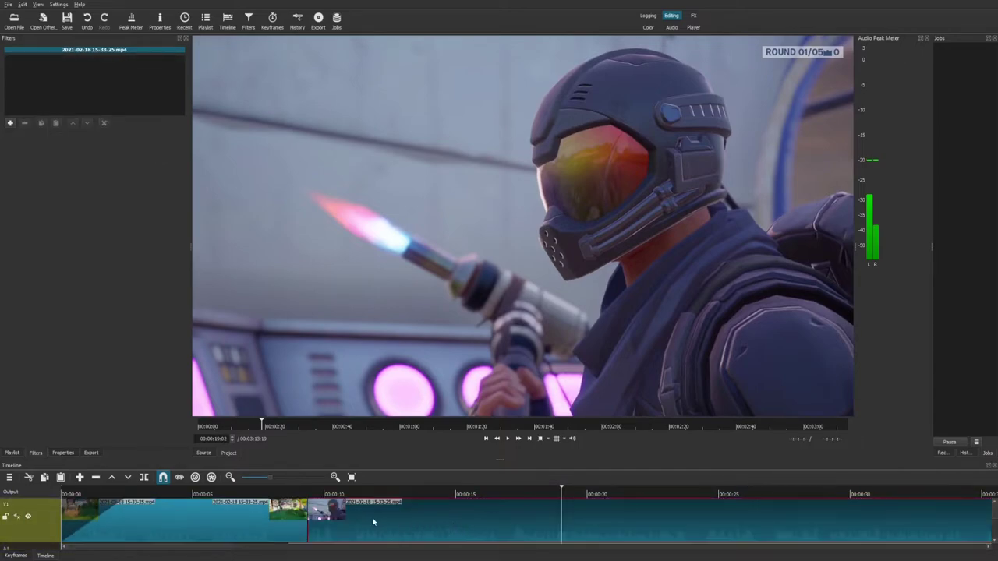
click(146, 480)
click(623, 517)
key(Delete)
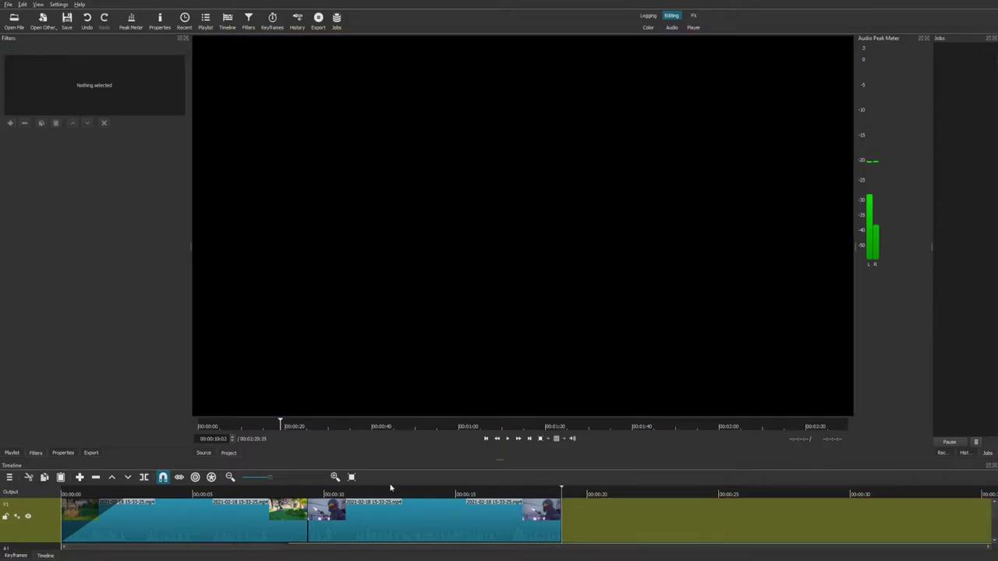
Set the gameplay recording's in point to 00:10:30:12 in the source and append that part after the second video clip
click(203, 453)
click(661, 423)
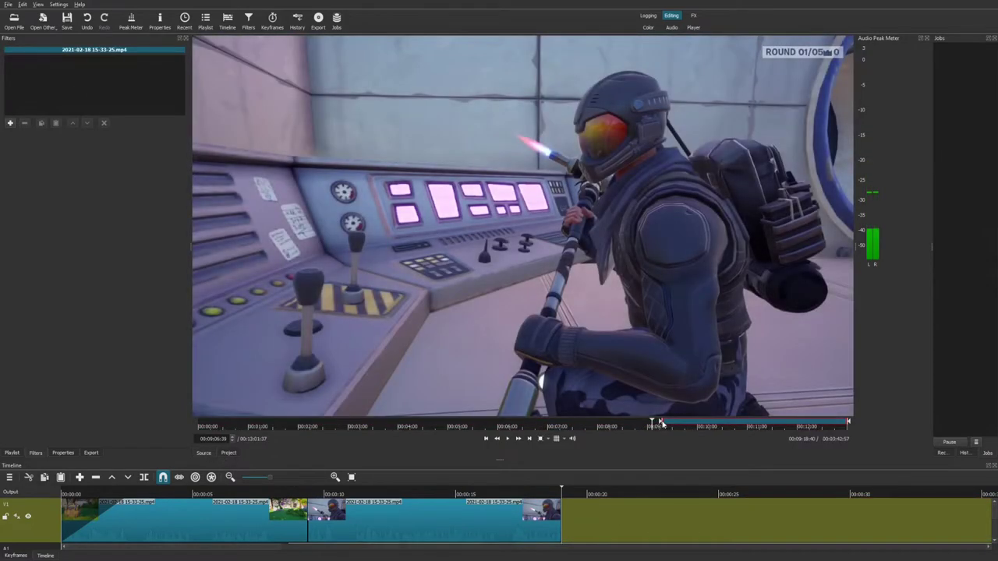
click(675, 422)
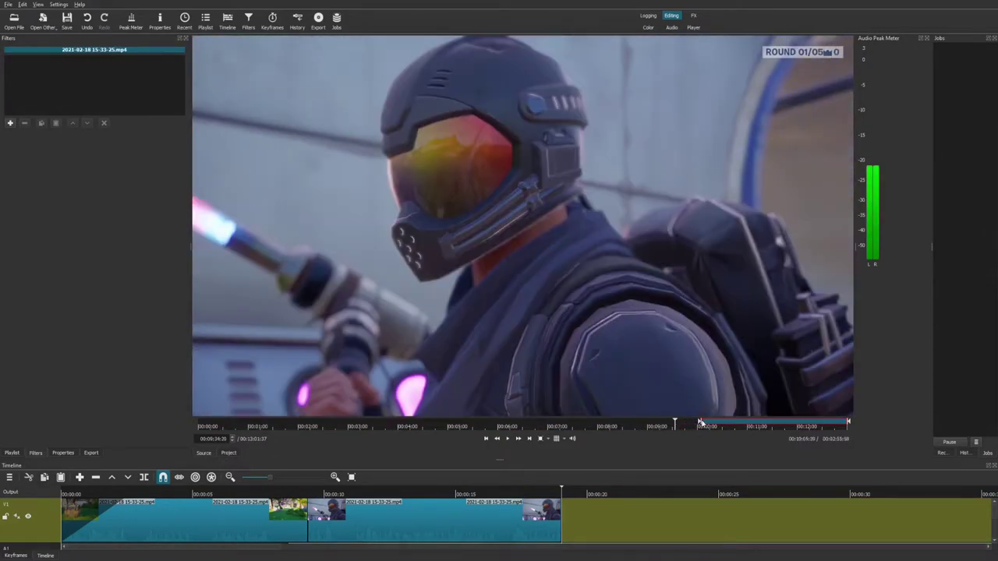
click(700, 422)
click(722, 423)
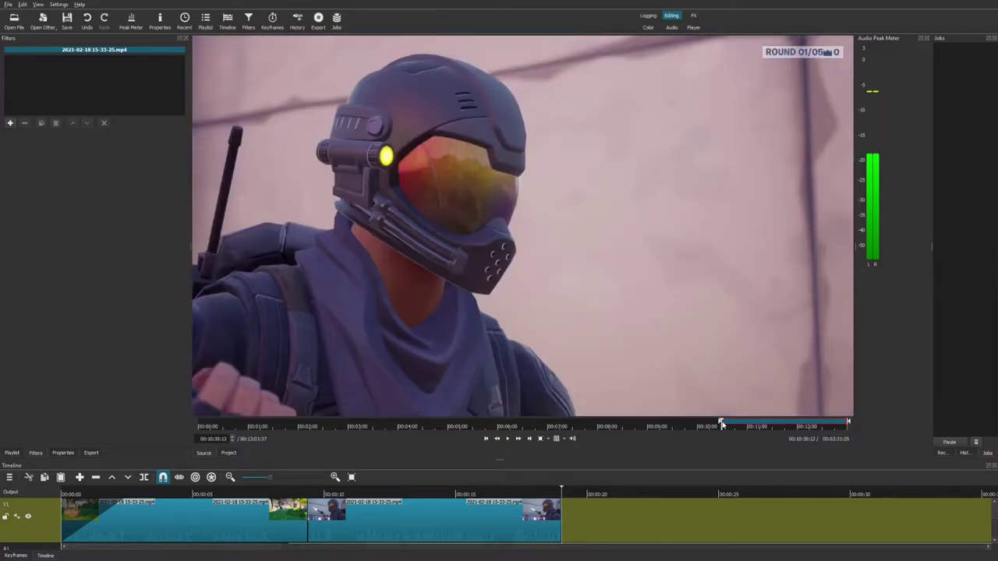
drag(722, 424, 560, 502)
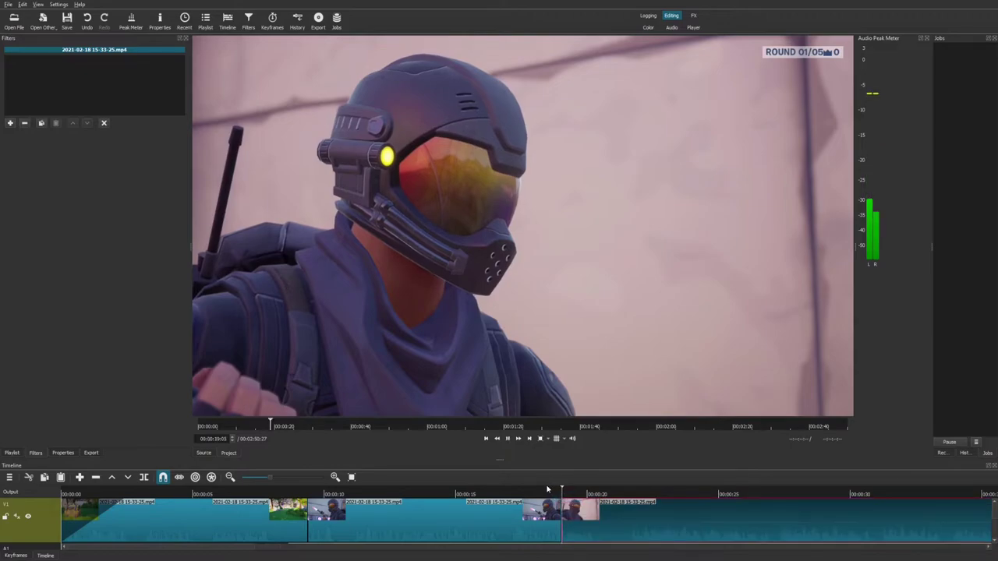
Play the timeline from the second clip into the newly added third clip to check the cut
click(524, 492)
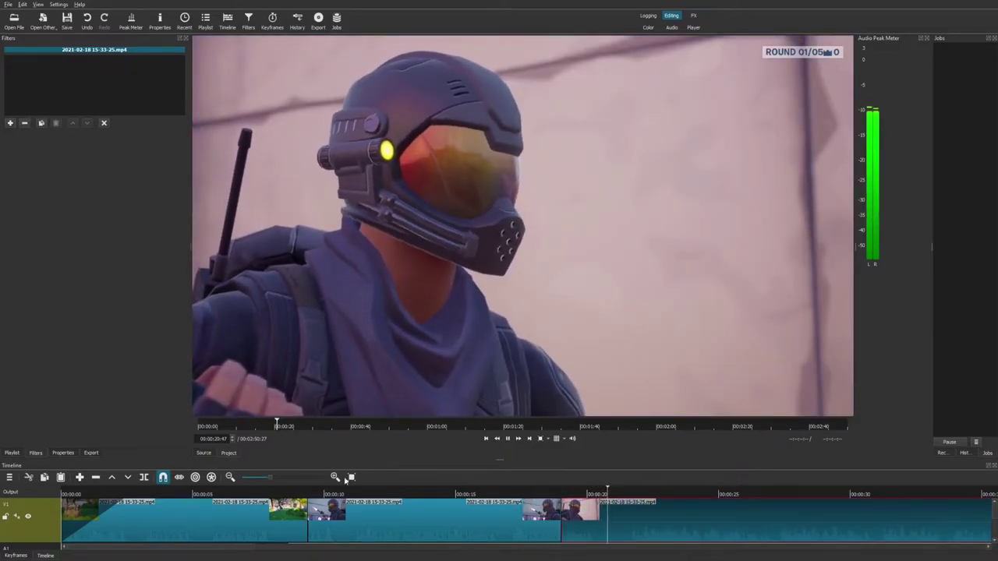
click(503, 438)
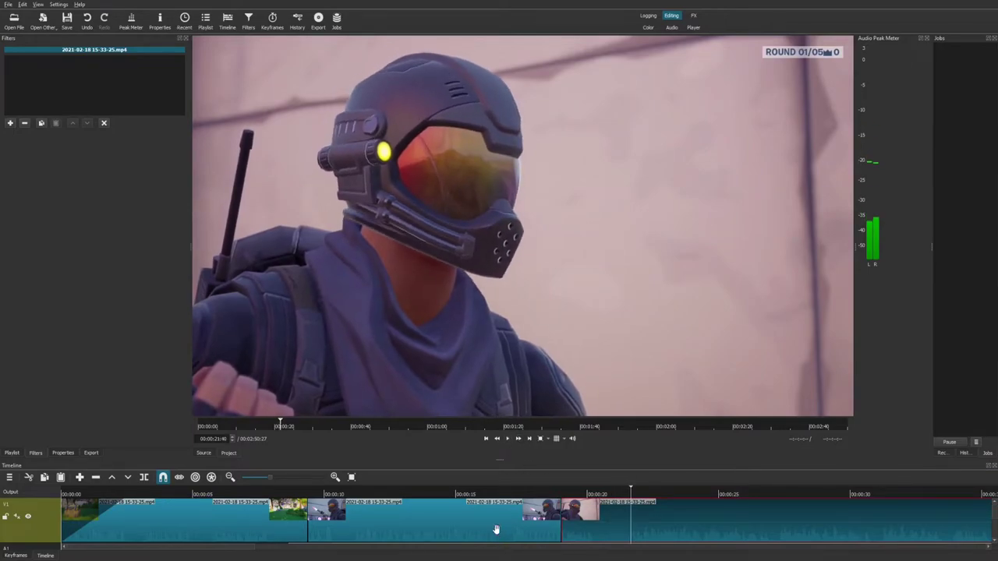
click(433, 493)
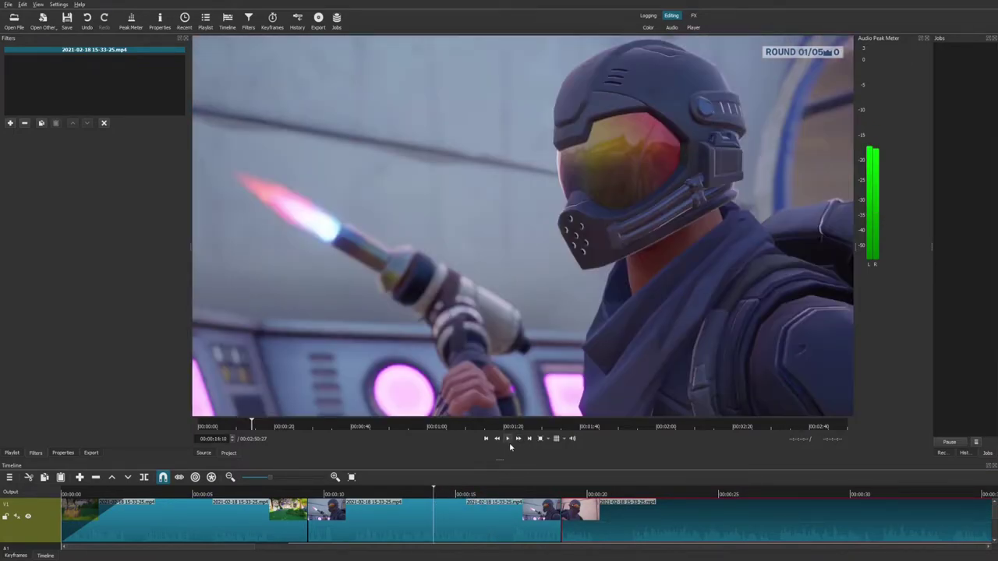
click(508, 439)
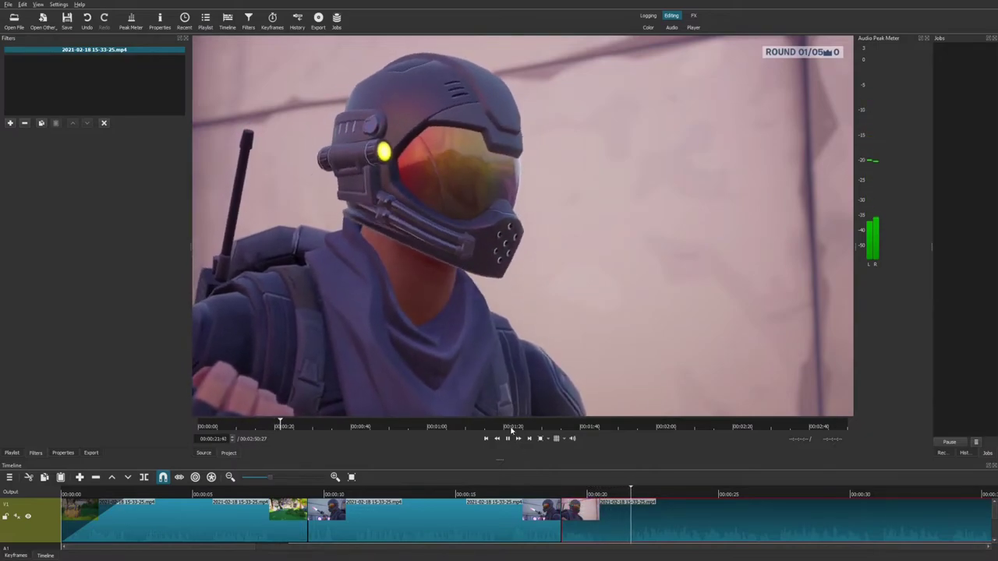
key(space)
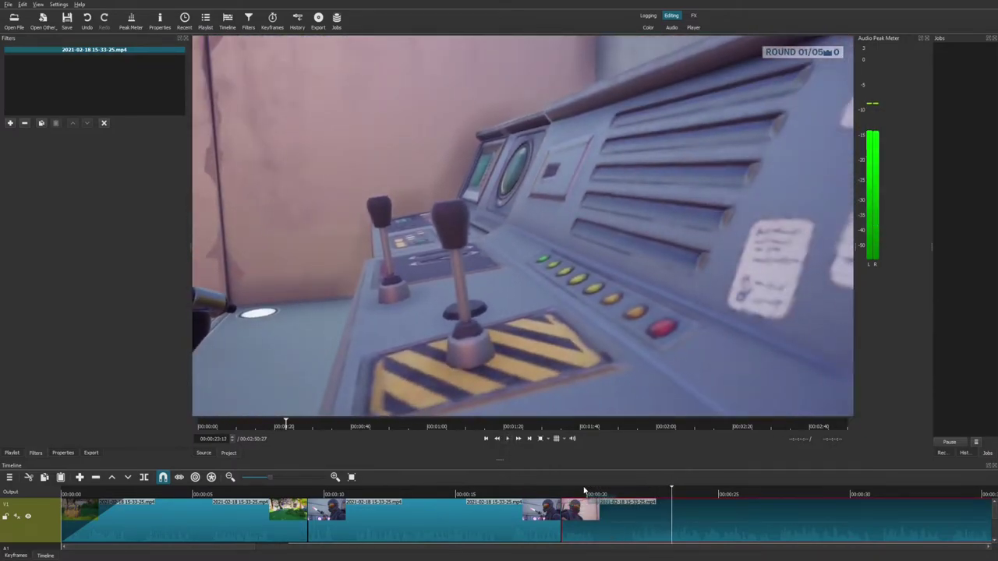
Split the third video clip at 00:00:21:29 and delete the part after the cut
click(583, 491)
click(579, 492)
drag(593, 497, 625, 506)
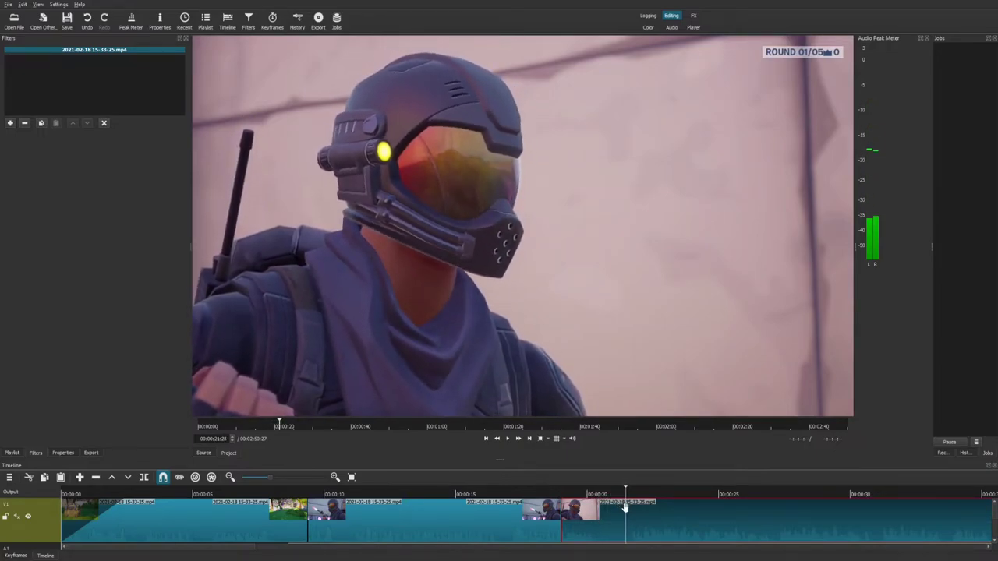
click(145, 479)
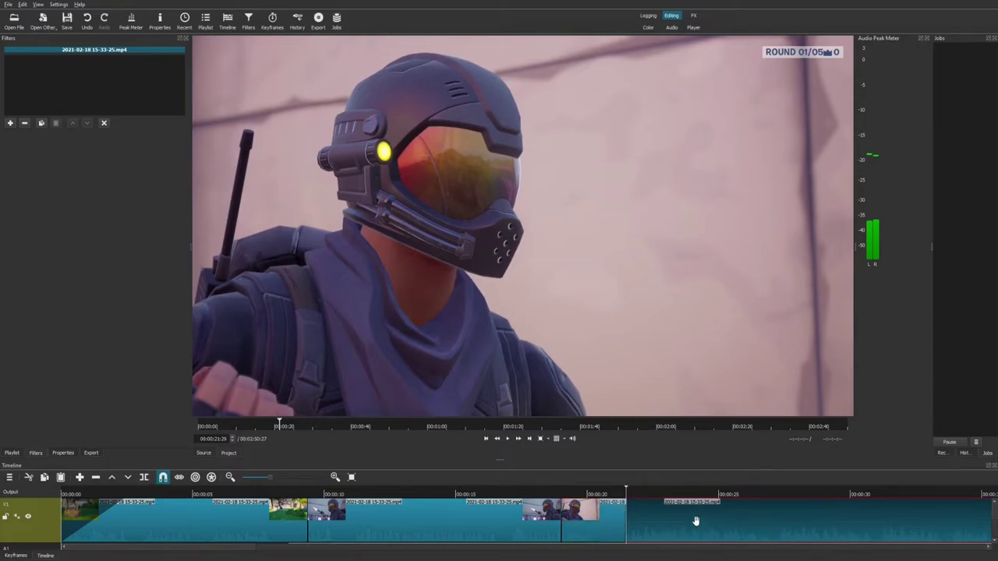
key(Delete)
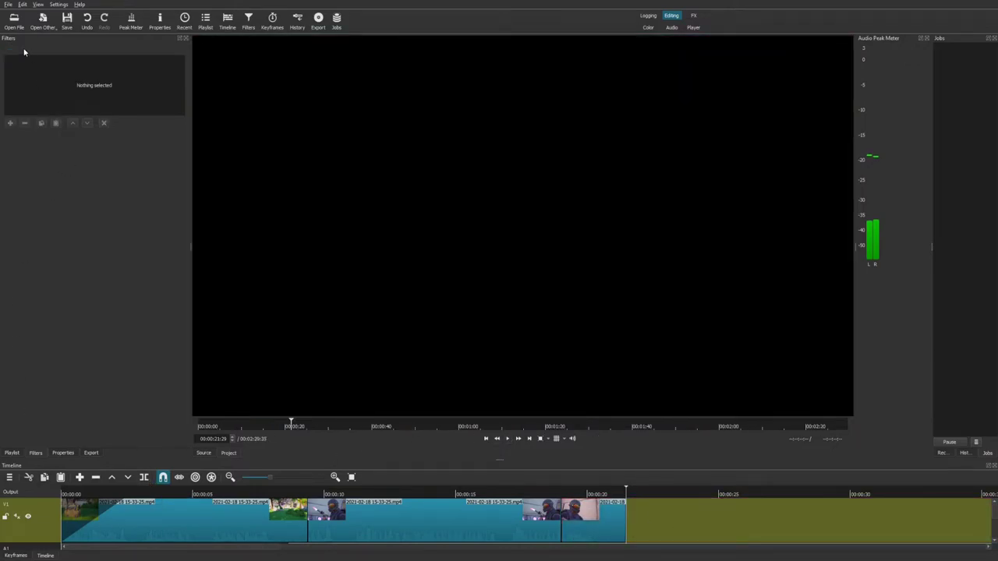
Move the gameplay recording's in point further along in the source and append that part after the third video clip
click(205, 455)
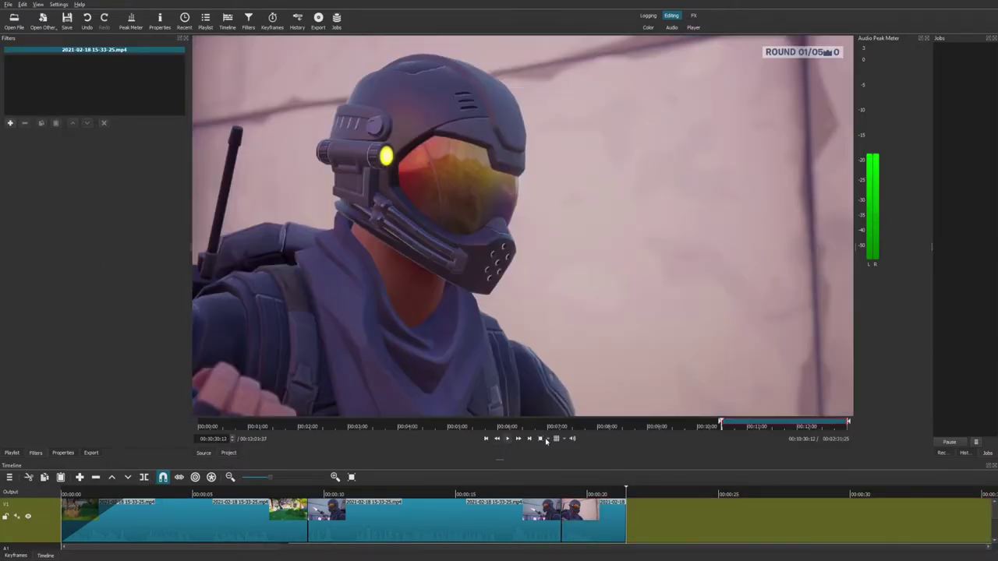
click(733, 425)
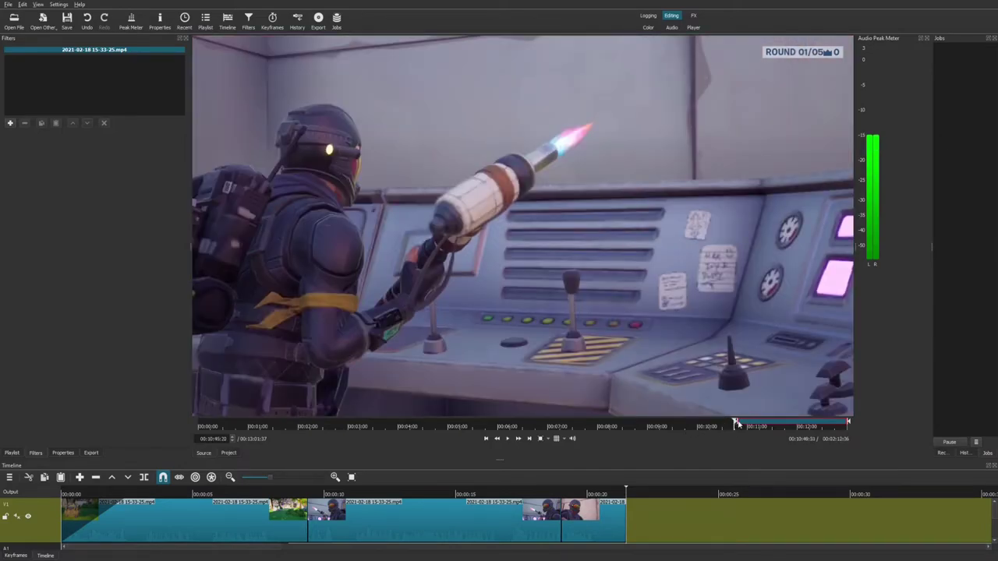
drag(737, 425, 689, 508)
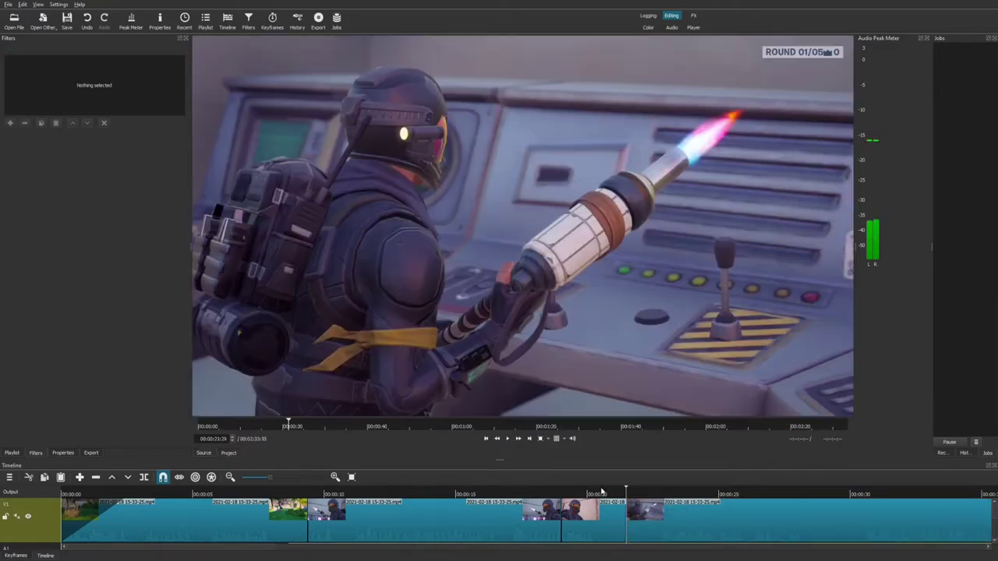
Trim about one second from the start of the fourth video clip and slide it back against the third clip
key(space)
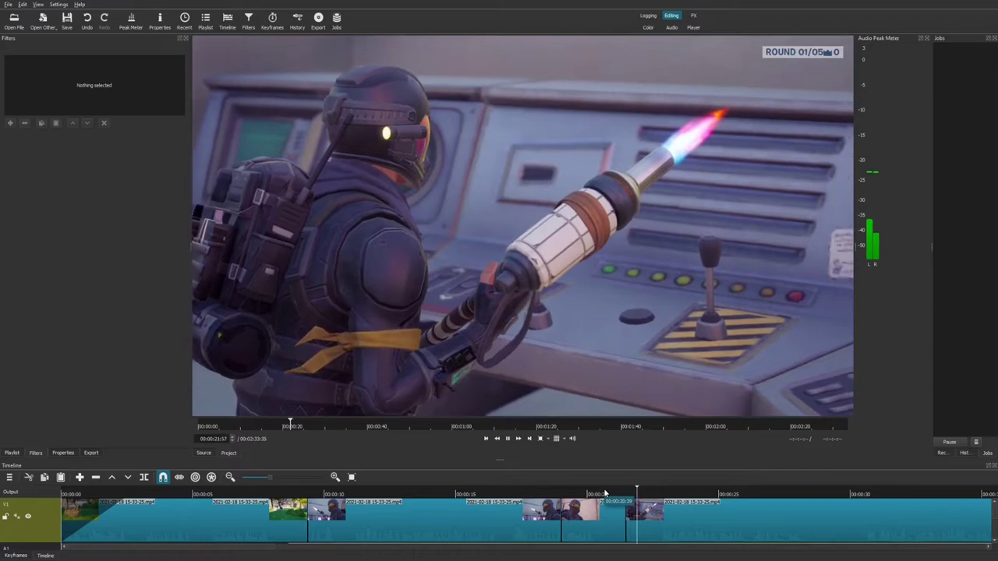
drag(641, 521, 652, 520)
drag(710, 534, 680, 536)
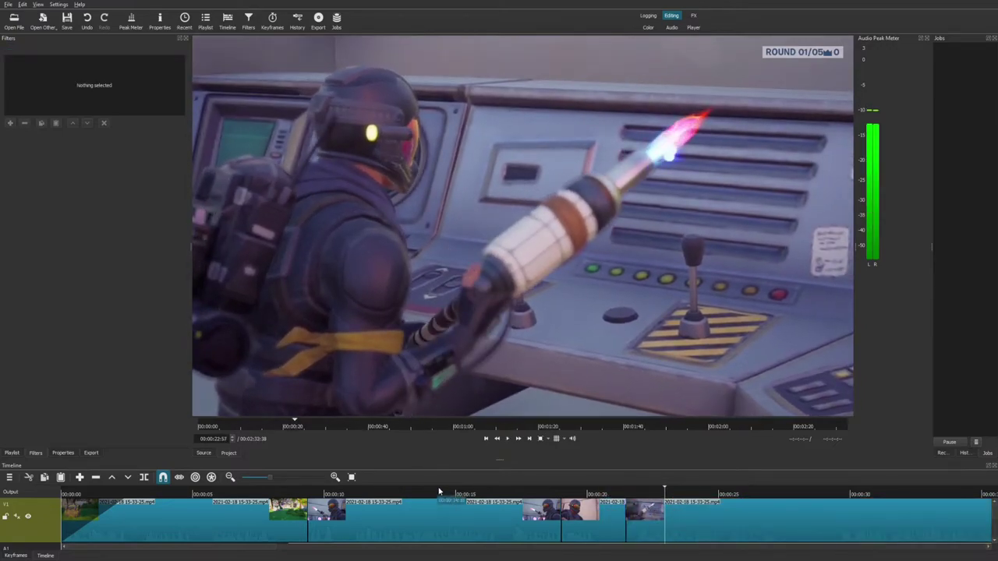
Play the timeline from within the second clip into the fourth clip to check the cuts
click(422, 494)
key(space)
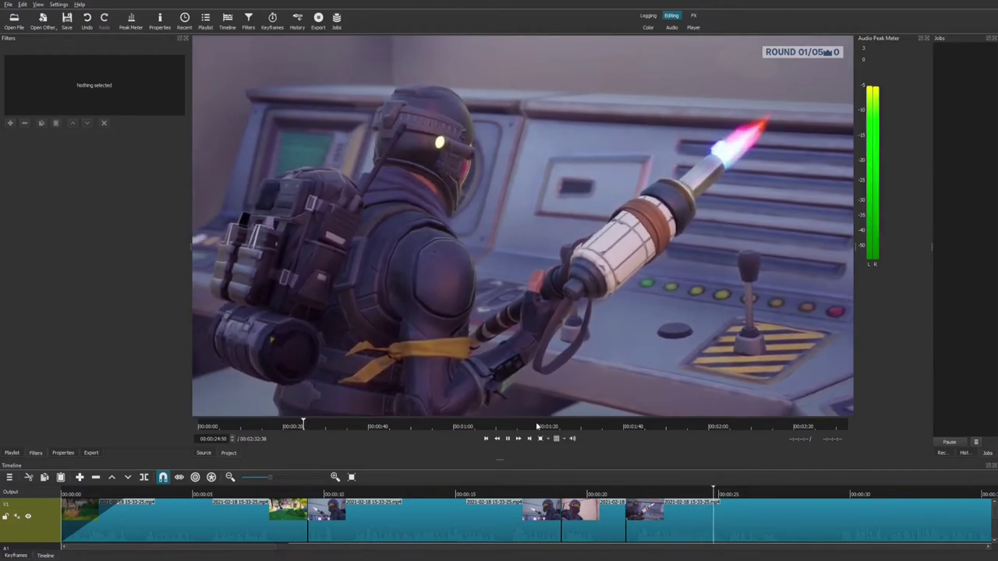
click(508, 438)
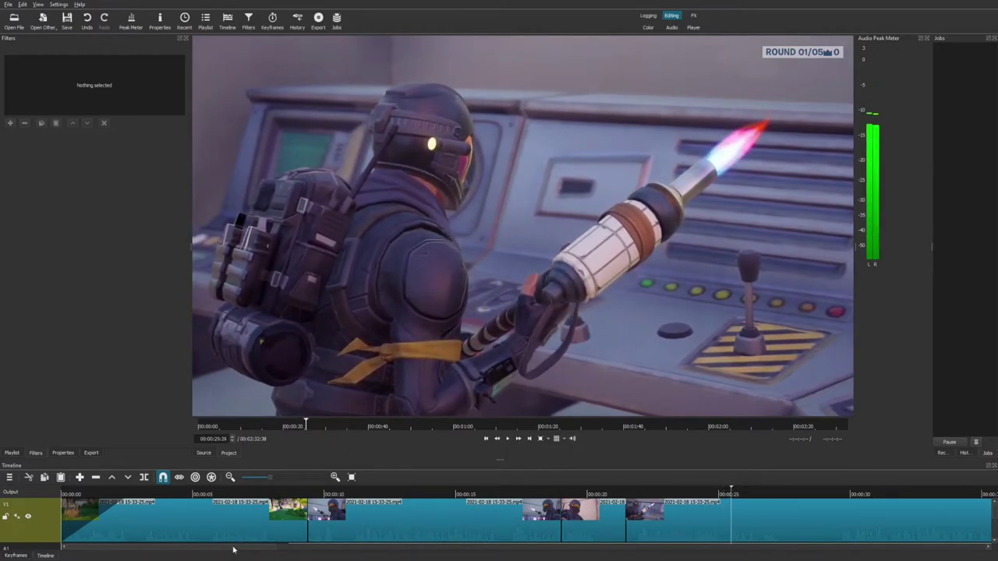
Review frames in the first clip and the early part of the second clip on the timeline
mouse_move(233, 548)
mouse_down()
mouse_move(325, 558)
mouse_move(232, 560)
mouse_up()
click(221, 494)
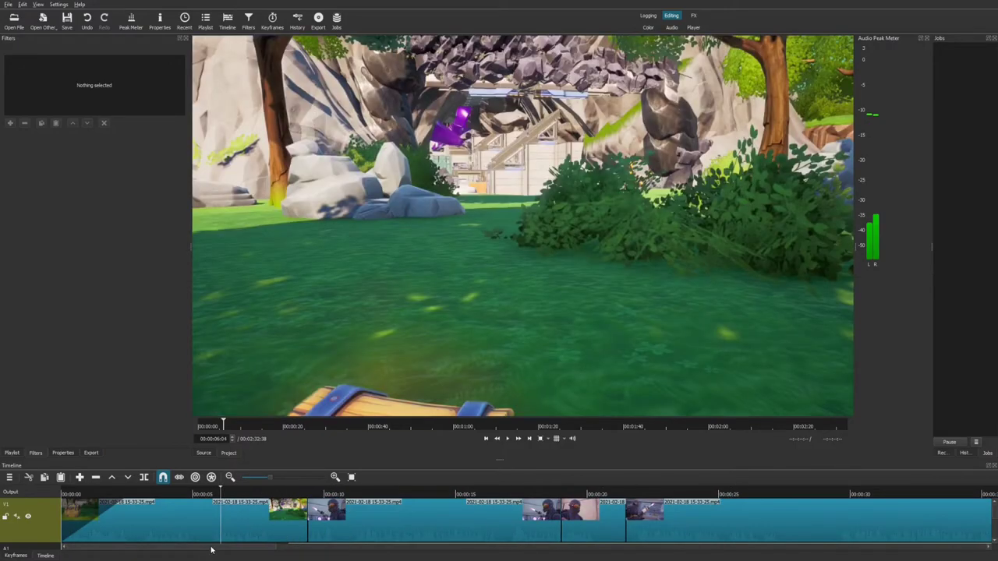
click(285, 507)
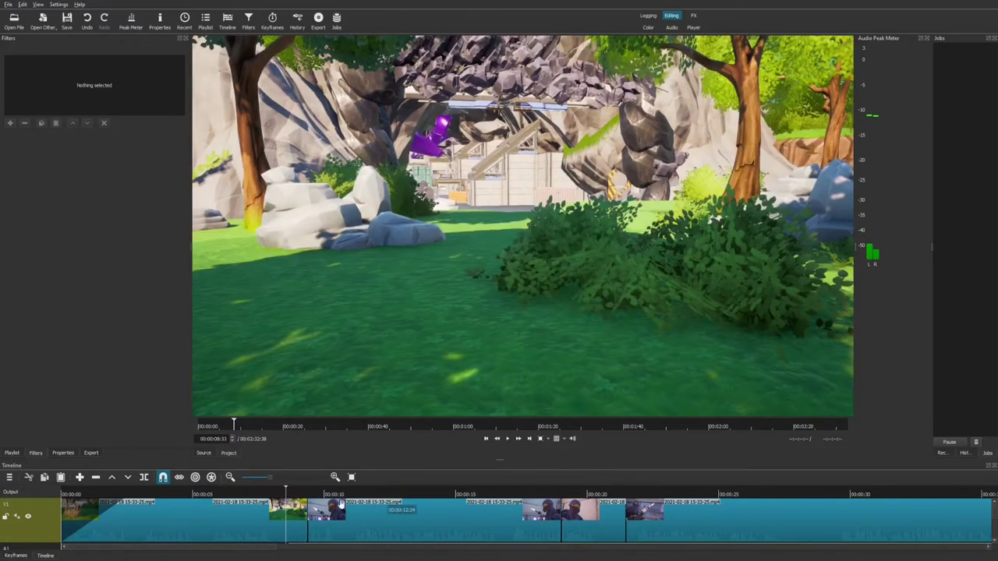
click(139, 505)
click(388, 497)
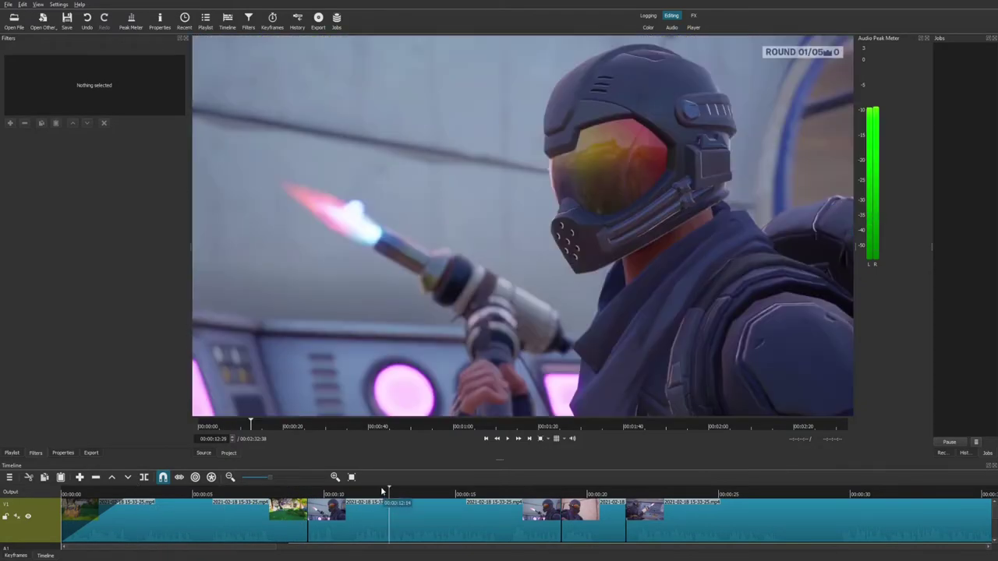